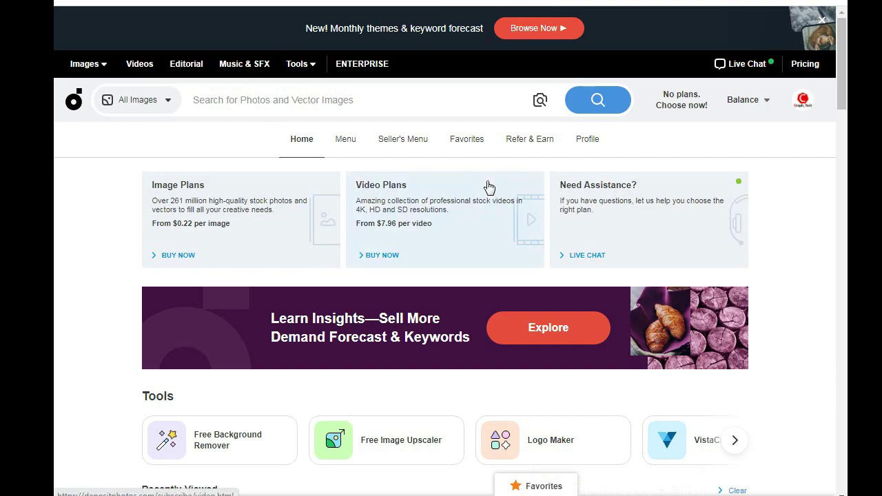
Switch to Gmail, open the Depositphotos email "Well done! You've passed your exam" and read its instructions for uploading files.
{"action": "left_click", "coordinate": [393, 3]}
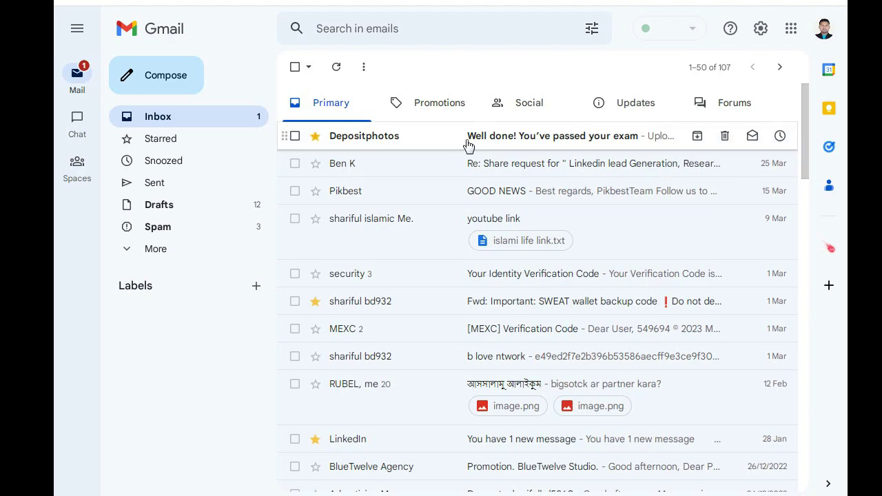
{"action": "left_click", "coordinate": [599, 141]}
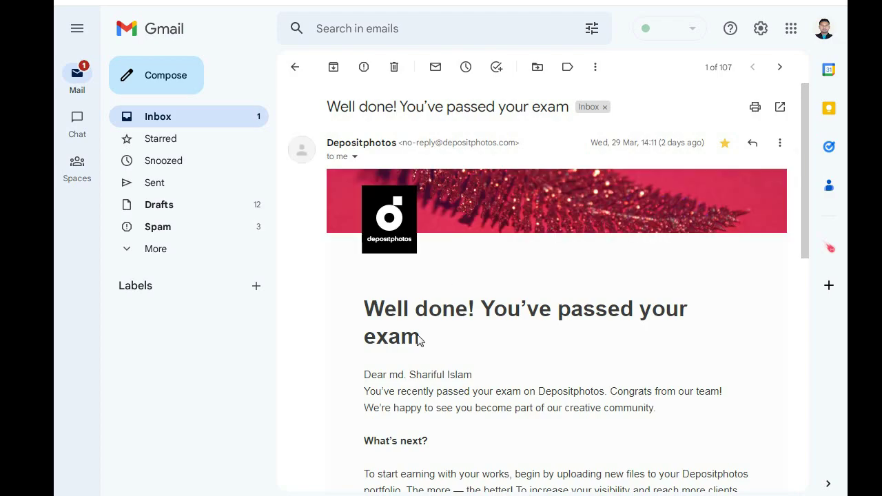
{"action": "scroll", "coordinate": [445, 337], "scroll_direction": "down", "scroll_amount": 2}
{"action": "scroll", "coordinate": [447, 333], "scroll_direction": "down", "scroll_amount": 6}
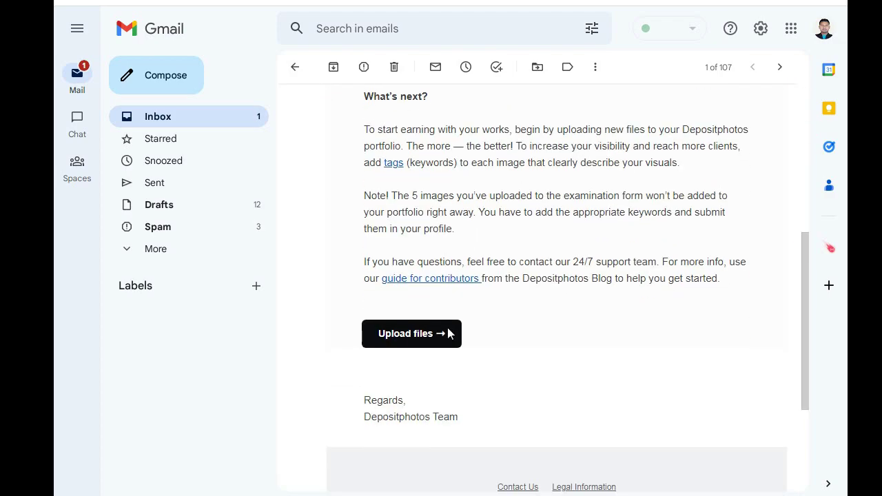
{"action": "scroll", "coordinate": [565, 315], "scroll_direction": "up", "scroll_amount": 3}
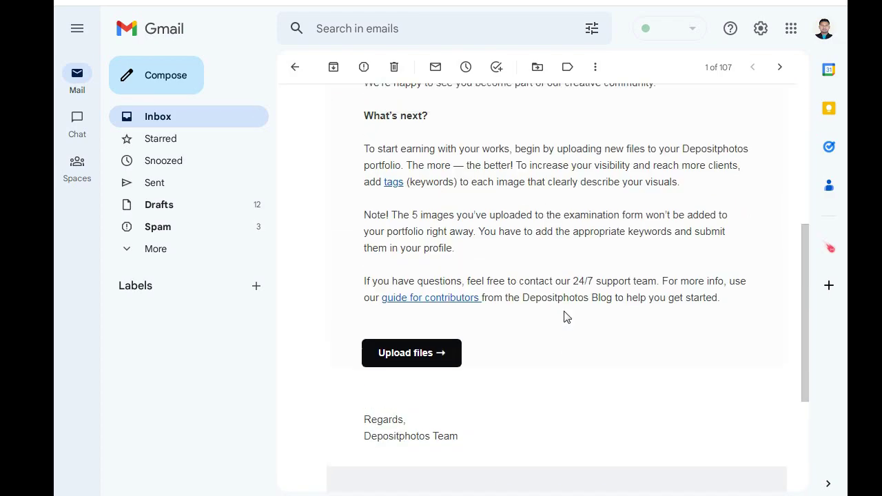
{"action": "scroll", "coordinate": [483, 230], "scroll_direction": "up", "scroll_amount": 2}
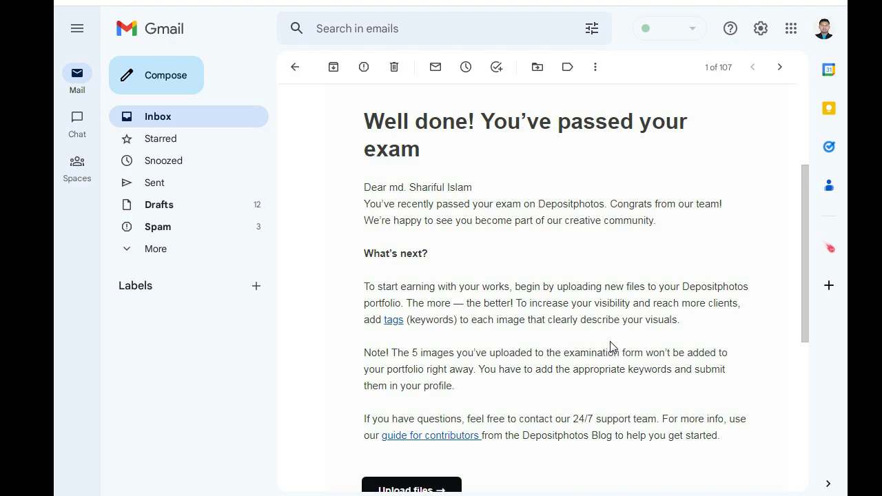
{"action": "scroll", "coordinate": [611, 346], "scroll_direction": "down", "scroll_amount": 2}
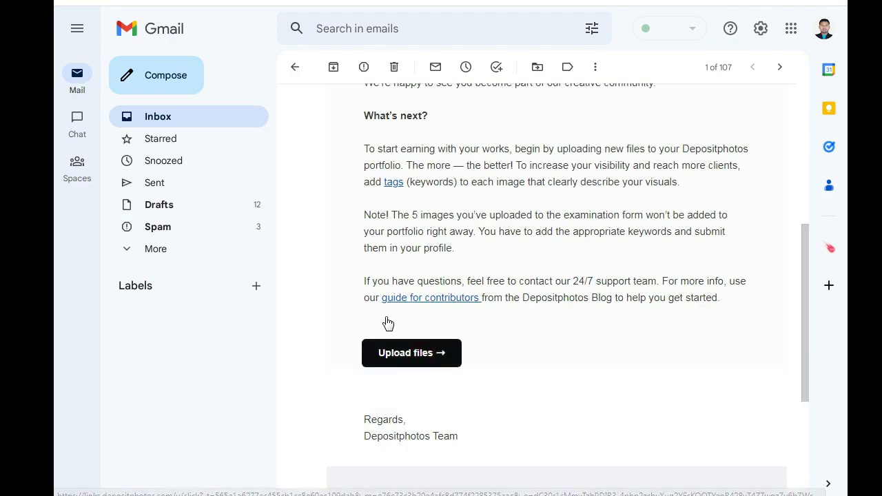
Follow the email's Upload files link to Depositphotos and open the Seller's Menu.
{"action": "left_click", "coordinate": [405, 355]}
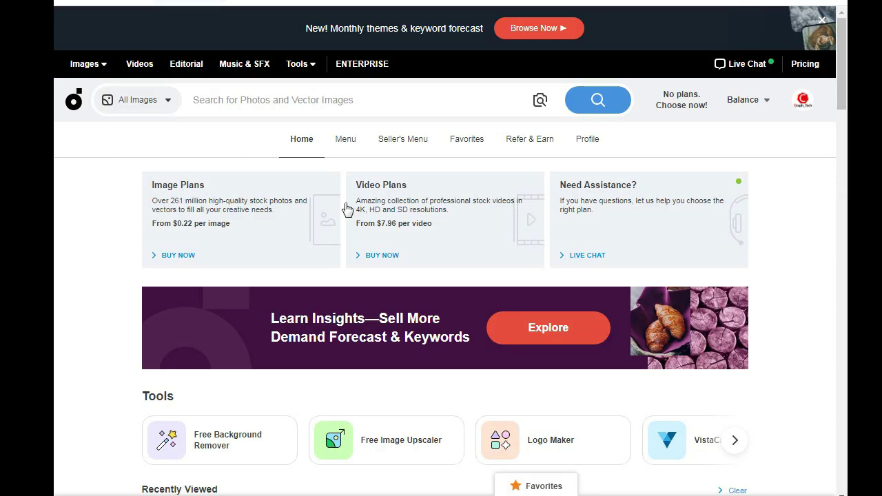
{"action": "scroll", "coordinate": [403, 336], "scroll_direction": "down", "scroll_amount": 2}
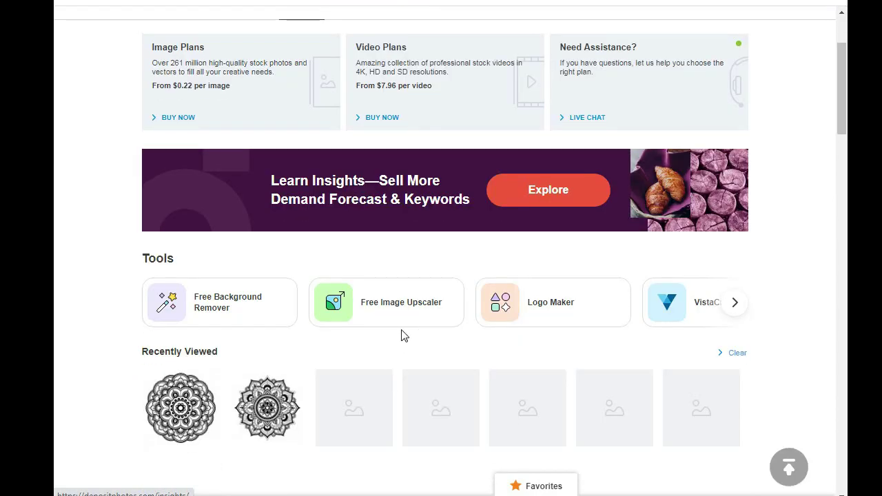
{"action": "scroll", "coordinate": [403, 336], "scroll_direction": "up", "scroll_amount": 2}
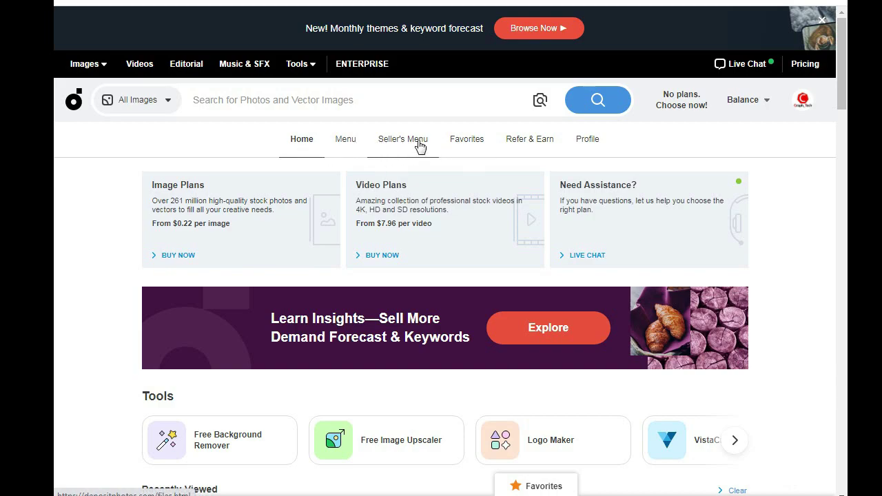
{"action": "left_click", "coordinate": [397, 144]}
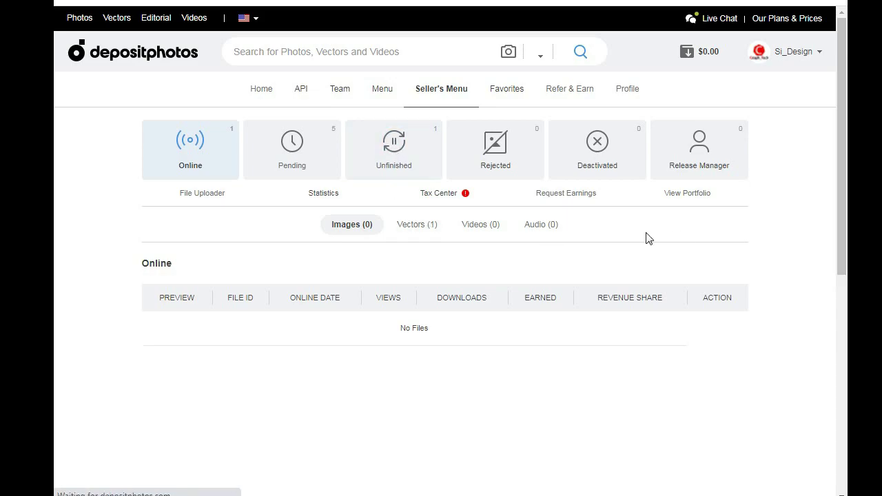
Outline the Online, Pending, Unfinished, Rejected, Deactivated and Release Manager tiles with red annotation rectangles.
{"action": "key", "text": "ctrl+shift+d"}
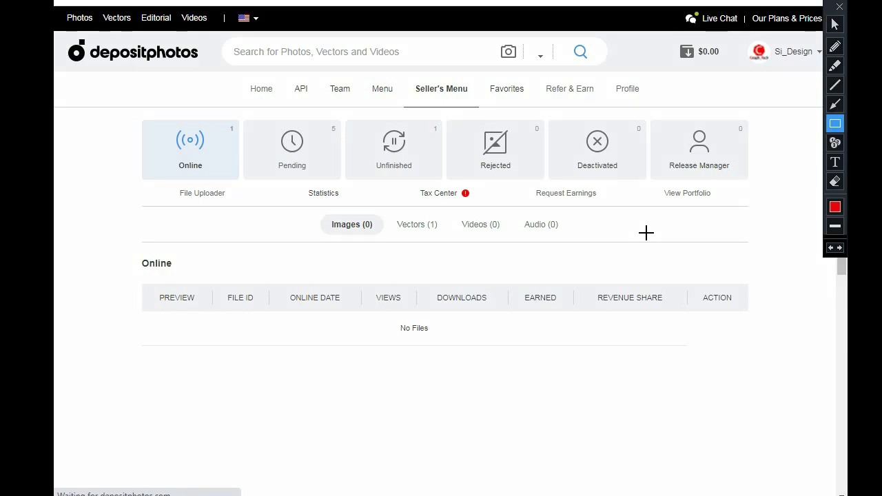
{"action": "mouse_move", "coordinate": [133, 115]}
{"action": "left_mouse_down"}
{"action": "mouse_move", "coordinate": [189, 173]}
{"action": "mouse_move", "coordinate": [243, 181]}
{"action": "mouse_move", "coordinate": [244, 191]}
{"action": "mouse_move", "coordinate": [235, 191]}
{"action": "mouse_move", "coordinate": [241, 184]}
{"action": "left_mouse_up"}
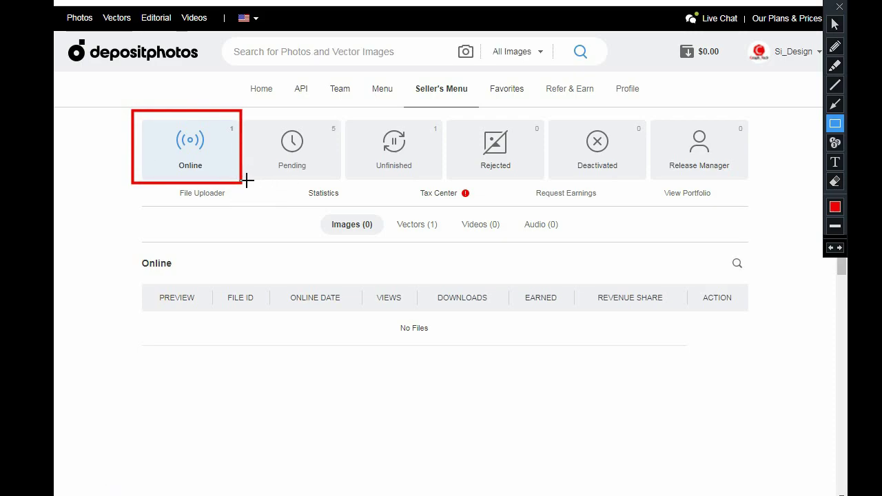
{"action": "mouse_move", "coordinate": [265, 112]}
{"action": "left_mouse_down"}
{"action": "mouse_move", "coordinate": [289, 167]}
{"action": "mouse_move", "coordinate": [341, 180]}
{"action": "left_mouse_up"}
{"action": "mouse_move", "coordinate": [361, 109]}
{"action": "left_mouse_down"}
{"action": "mouse_move", "coordinate": [377, 161]}
{"action": "mouse_move", "coordinate": [445, 185]}
{"action": "left_mouse_up"}
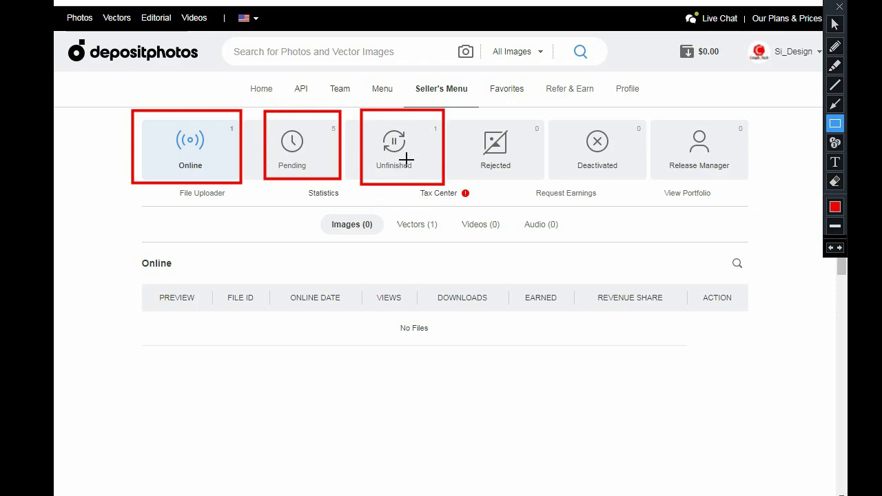
{"action": "mouse_move", "coordinate": [470, 114]}
{"action": "left_mouse_down"}
{"action": "mouse_move", "coordinate": [497, 180]}
{"action": "mouse_move", "coordinate": [539, 181]}
{"action": "left_mouse_up"}
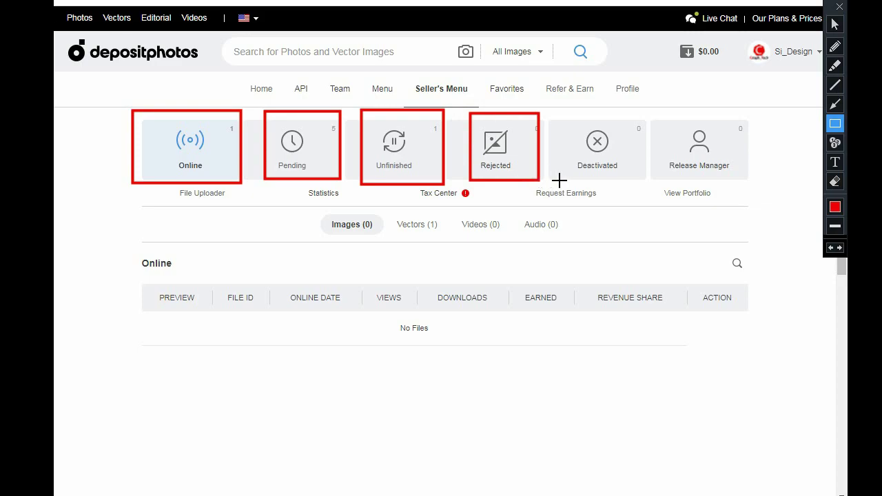
{"action": "mouse_move", "coordinate": [562, 112]}
{"action": "left_mouse_down"}
{"action": "mouse_move", "coordinate": [590, 186]}
{"action": "mouse_move", "coordinate": [647, 184]}
{"action": "left_mouse_up"}
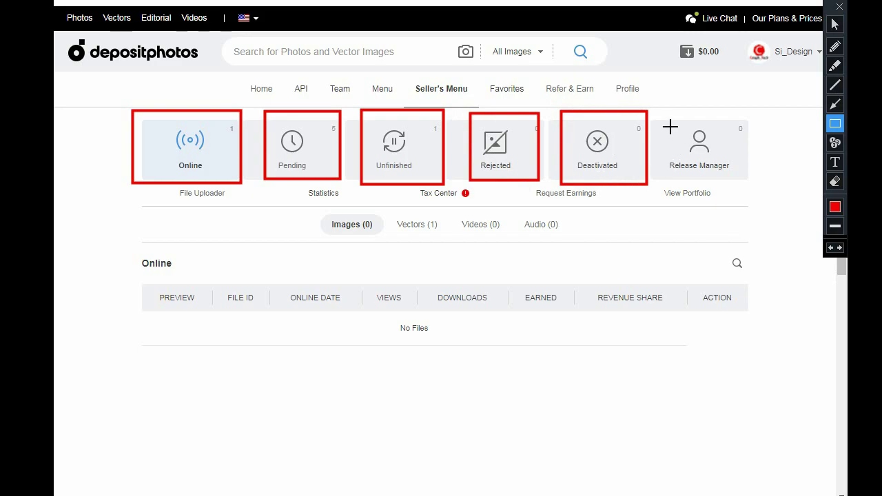
{"action": "mouse_move", "coordinate": [664, 103]}
{"action": "left_mouse_down"}
{"action": "mouse_move", "coordinate": [669, 148]}
{"action": "mouse_move", "coordinate": [695, 187]}
{"action": "mouse_move", "coordinate": [761, 187]}
{"action": "left_mouse_up"}
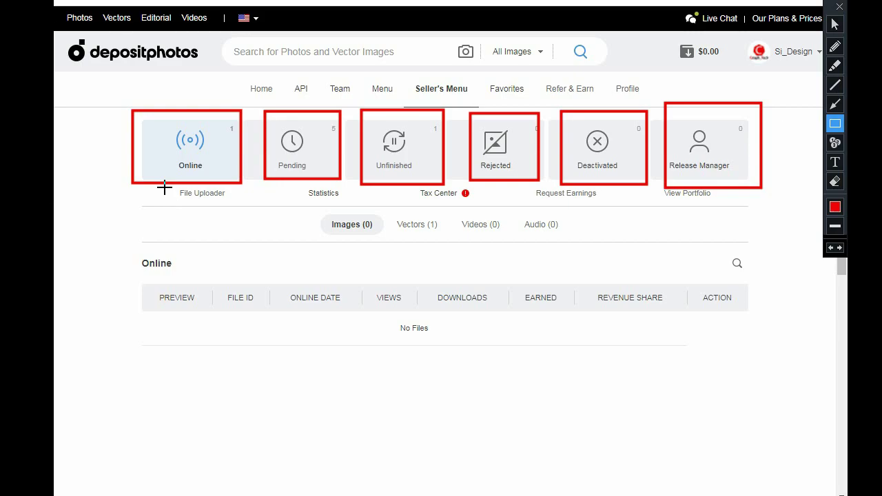
Outline File Uploader, Statistics, Tax Center, Request Earnings and View Portfolio in red, outline File Uploader again, and close the annotation overlay.
{"action": "mouse_move", "coordinate": [176, 178]}
{"action": "left_mouse_down"}
{"action": "mouse_move", "coordinate": [180, 206]}
{"action": "mouse_move", "coordinate": [232, 211]}
{"action": "left_mouse_up"}
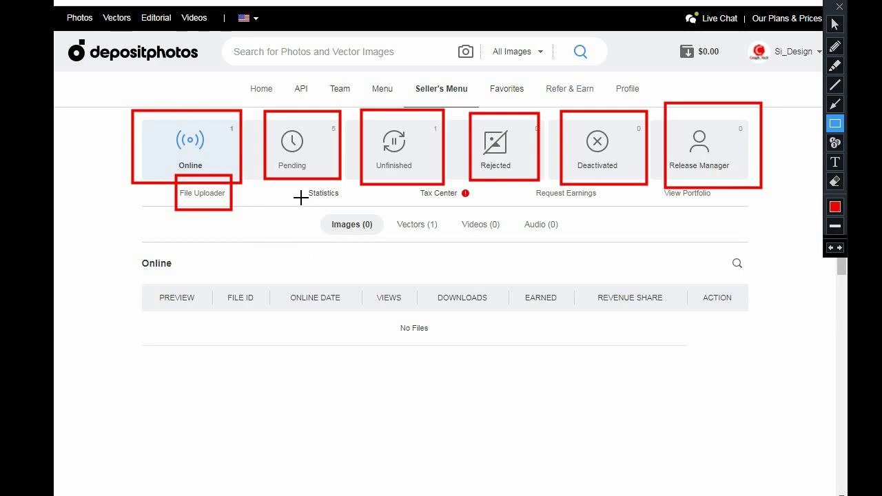
{"action": "left_click_drag", "start_coordinate": [294, 181], "coordinate": [348, 210]}
{"action": "left_click_drag", "start_coordinate": [401, 182], "coordinate": [485, 209]}
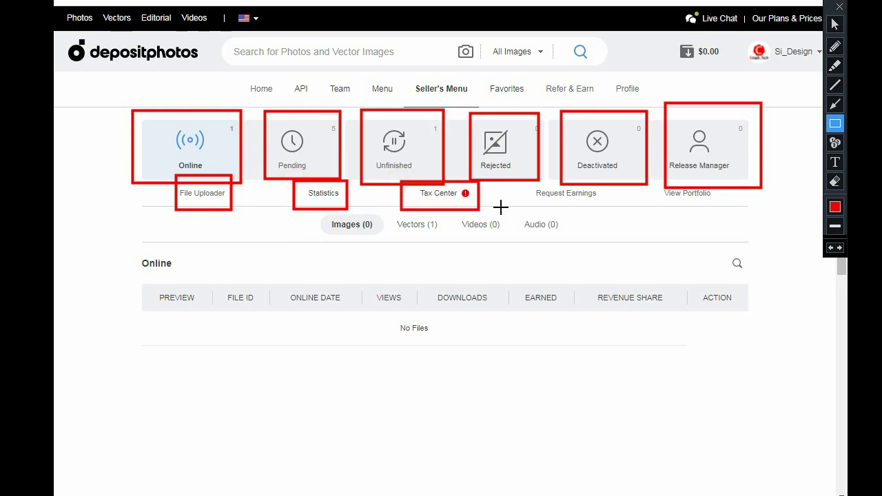
{"action": "mouse_move", "coordinate": [520, 180]}
{"action": "left_mouse_down"}
{"action": "mouse_move", "coordinate": [528, 191]}
{"action": "mouse_move", "coordinate": [620, 212]}
{"action": "left_mouse_up"}
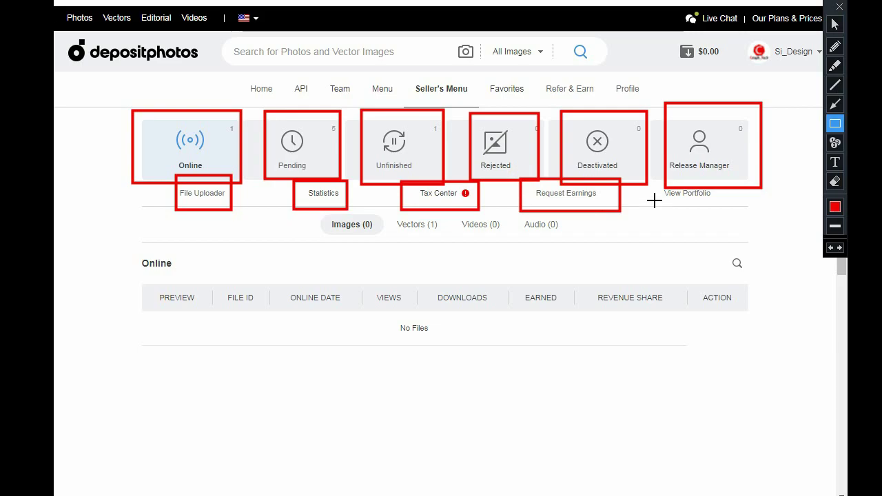
{"action": "mouse_move", "coordinate": [659, 182]}
{"action": "left_mouse_down"}
{"action": "mouse_move", "coordinate": [687, 200]}
{"action": "mouse_move", "coordinate": [727, 205]}
{"action": "left_mouse_up"}
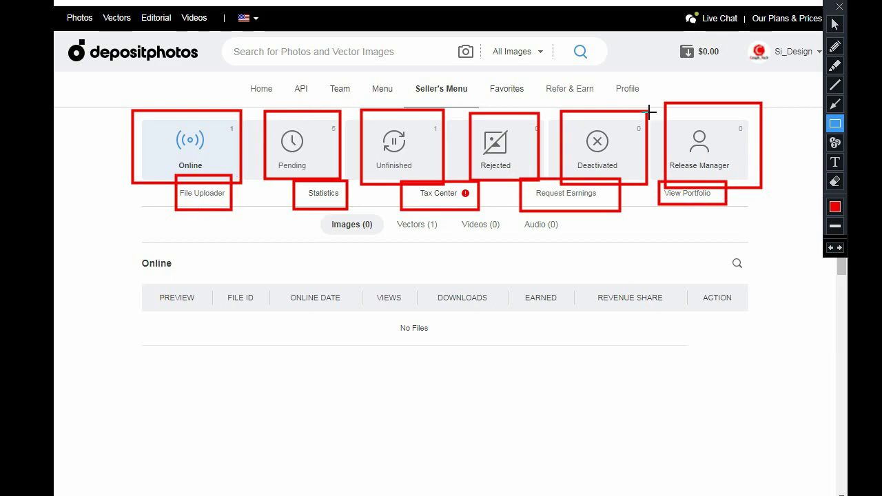
{"action": "left_click_drag", "start_coordinate": [155, 174], "coordinate": [241, 224]}
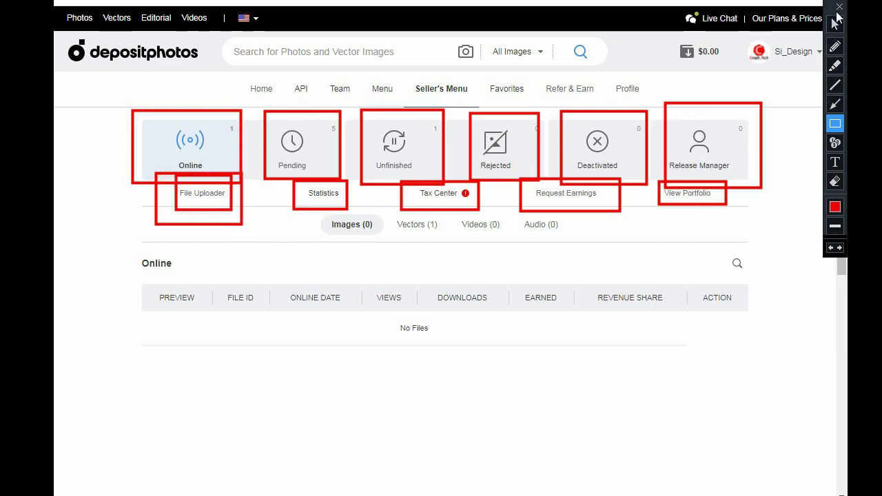
{"action": "left_click", "coordinate": [840, 7]}
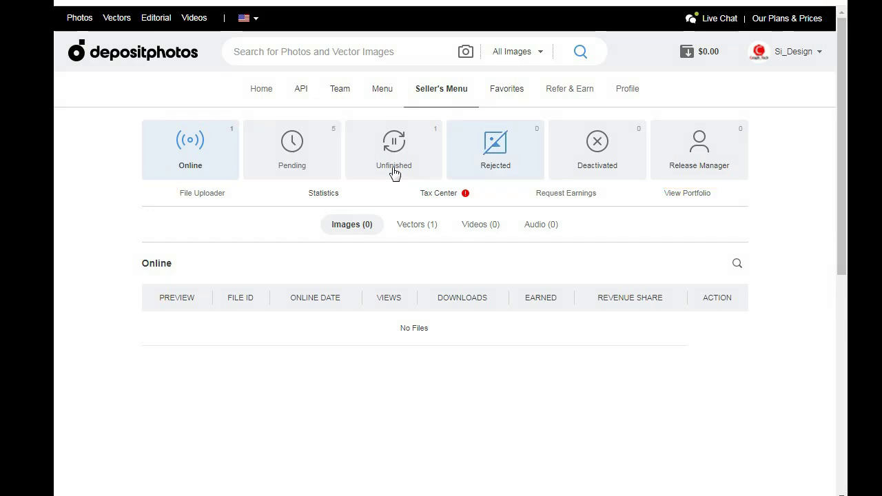
Open the File Uploader from the Seller's Menu and reposition its window so that it is fully visible.
{"action": "left_click", "coordinate": [206, 198]}
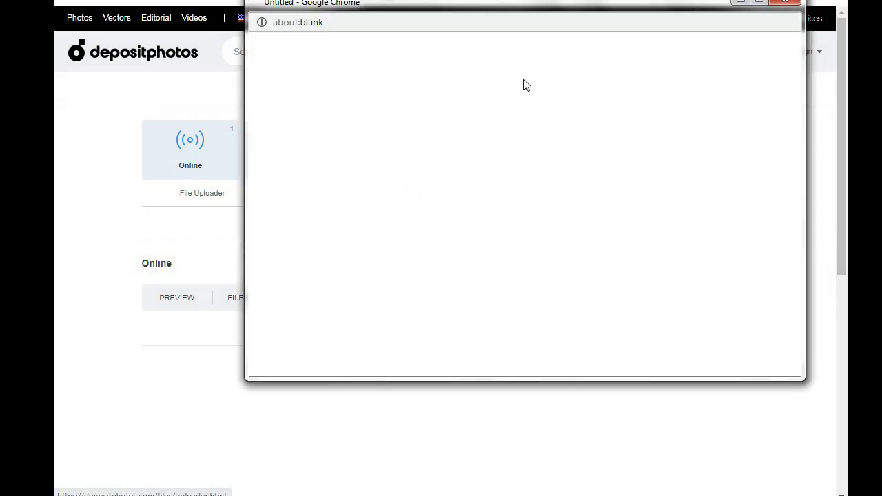
{"action": "left_click_drag", "start_coordinate": [464, 12], "coordinate": [361, 46]}
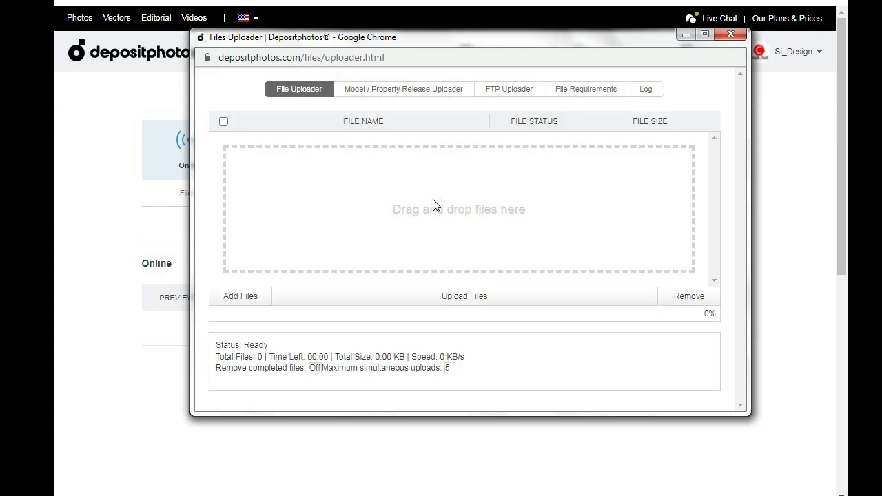
{"action": "left_click_drag", "start_coordinate": [390, 39], "coordinate": [404, 41]}
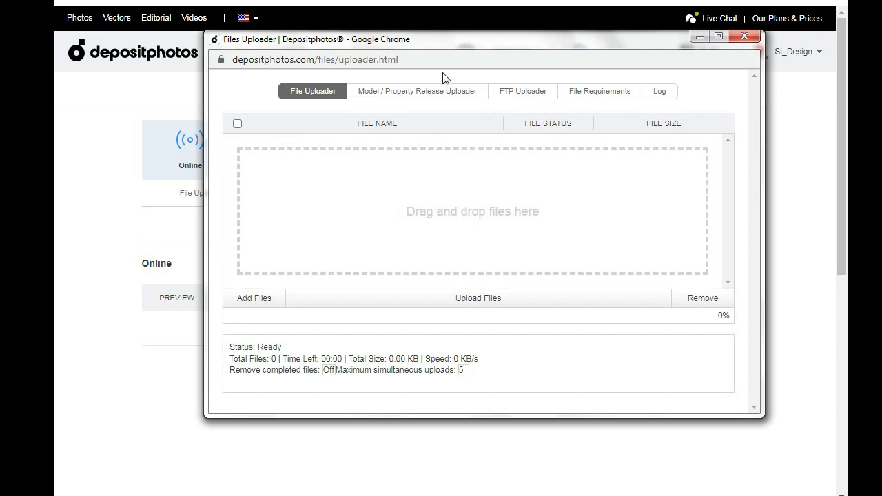
{"action": "left_click_drag", "start_coordinate": [441, 41], "coordinate": [436, 55]}
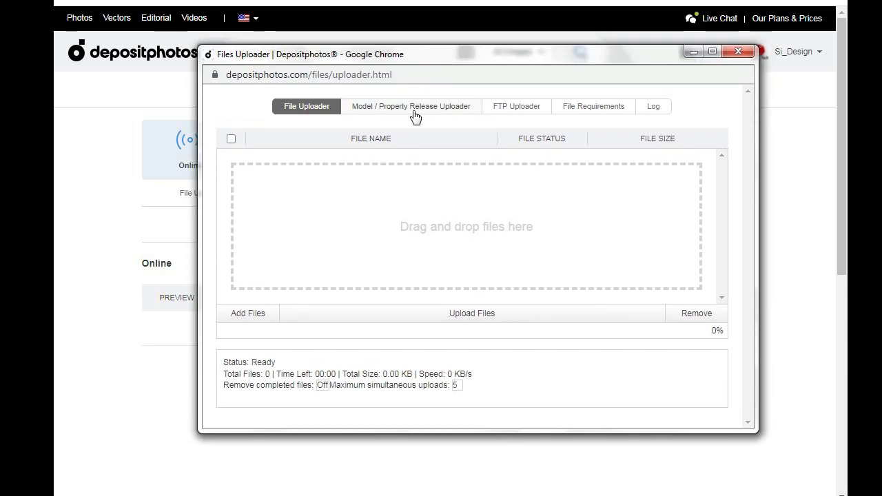
View the FTP Uploader information, return to the File Uploader view and shift the uploader window slightly.
{"action": "left_click", "coordinate": [528, 109]}
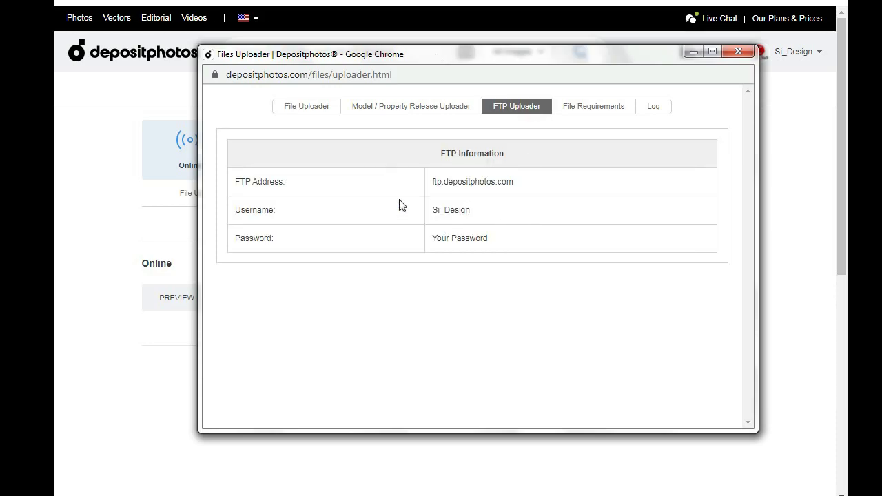
{"action": "left_click", "coordinate": [306, 110]}
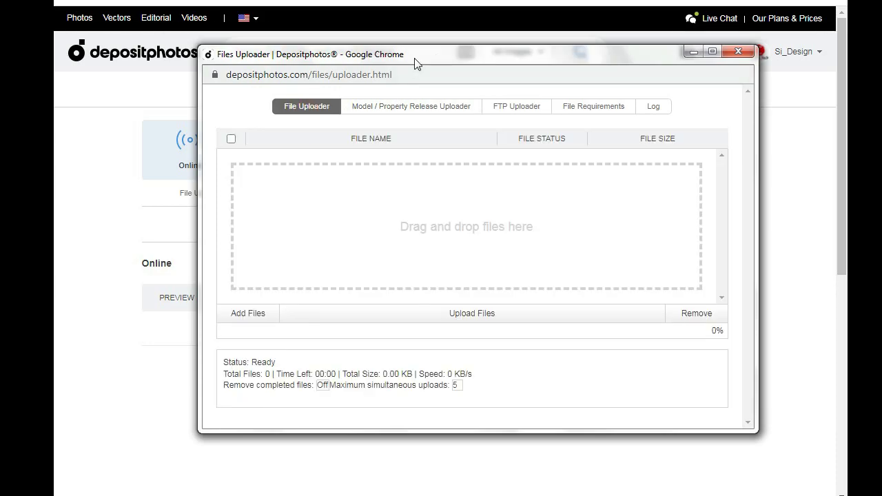
{"action": "left_click_drag", "start_coordinate": [416, 57], "coordinate": [435, 45]}
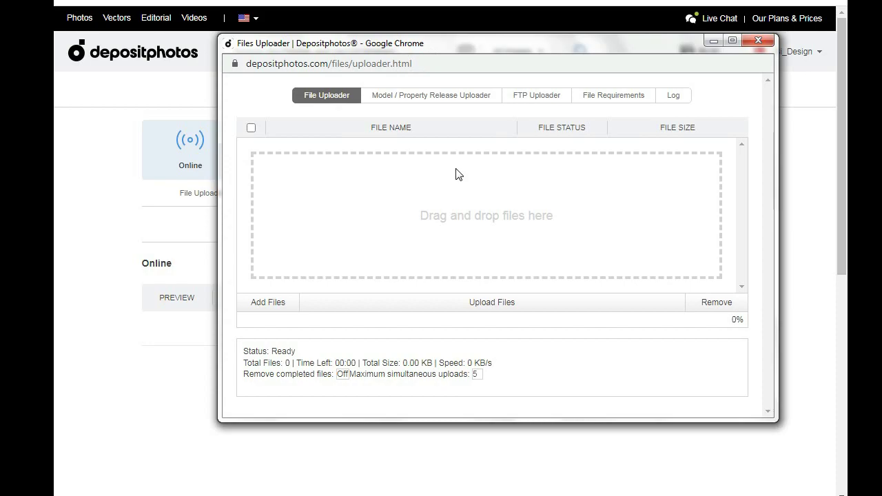
Outline the file drop area and Add Files in the uploader with red annotation rectangles, and close the annotation overlay.
{"action": "key", "text": "ctrl+alt+g"}
{"action": "left_click_drag", "start_coordinate": [330, 164], "coordinate": [626, 255]}
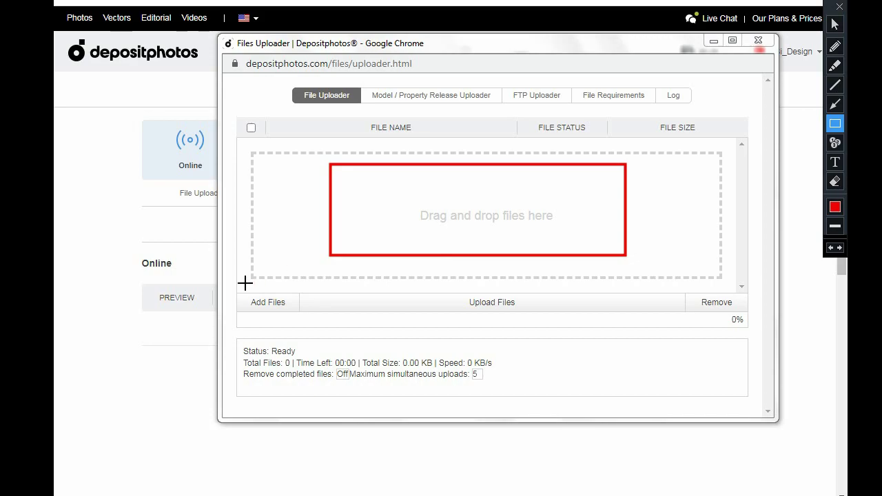
{"action": "mouse_move", "coordinate": [234, 278]}
{"action": "left_mouse_down"}
{"action": "mouse_move", "coordinate": [262, 315]}
{"action": "mouse_move", "coordinate": [303, 322]}
{"action": "left_mouse_up"}
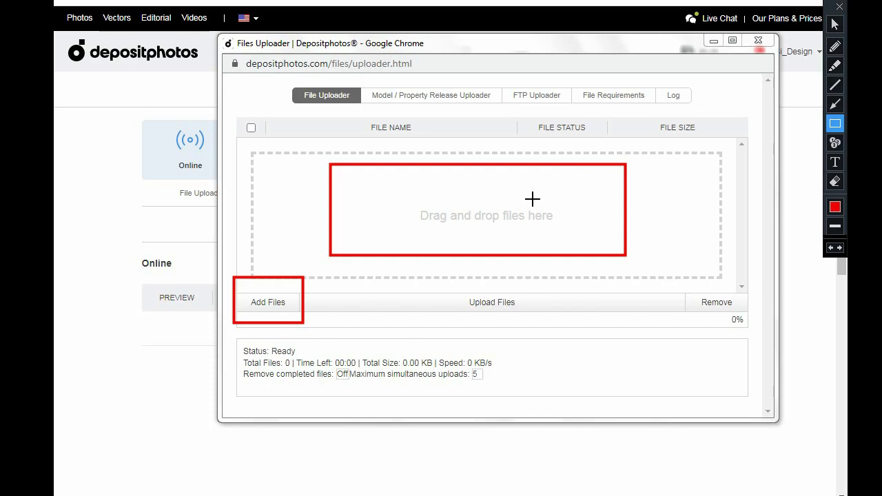
{"action": "key", "text": "Escape"}
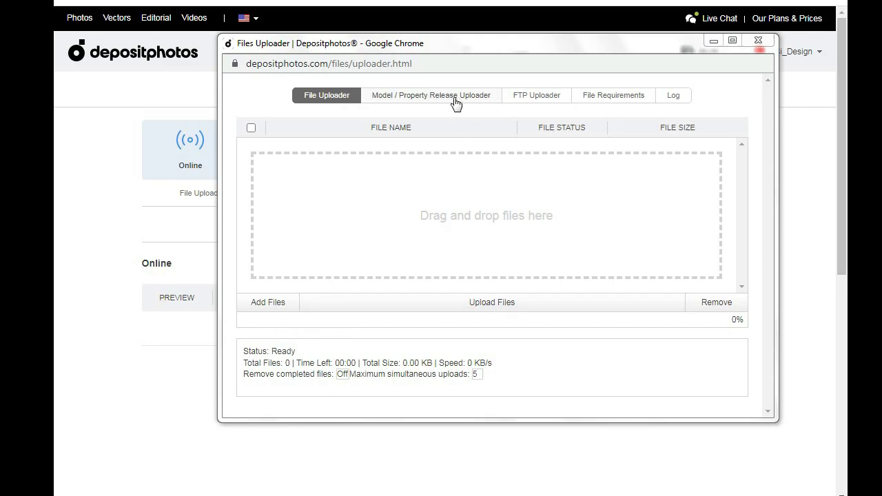
Outline File Requirements in the uploader with a red annotation rectangle and close the annotation overlay.
{"action": "key", "text": "ctrl+shift+r"}
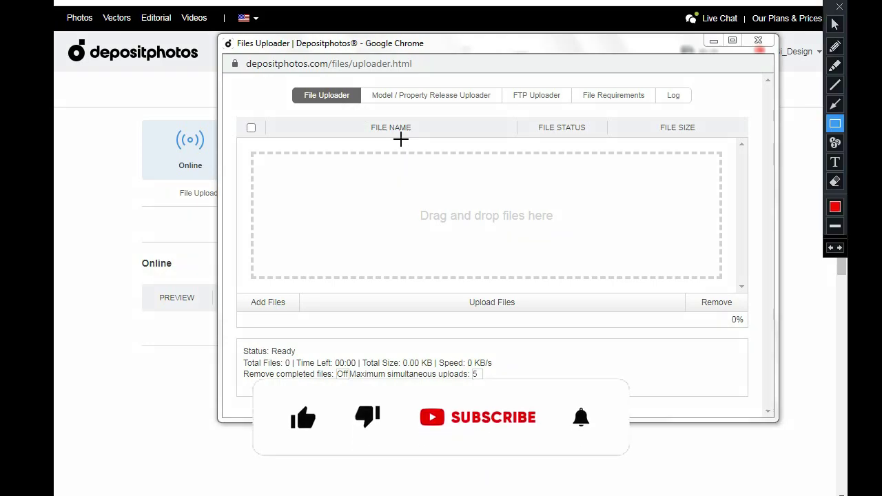
{"action": "mouse_move", "coordinate": [568, 76]}
{"action": "left_mouse_down"}
{"action": "mouse_move", "coordinate": [623, 123]}
{"action": "mouse_move", "coordinate": [656, 123]}
{"action": "mouse_move", "coordinate": [643, 123]}
{"action": "left_mouse_up"}
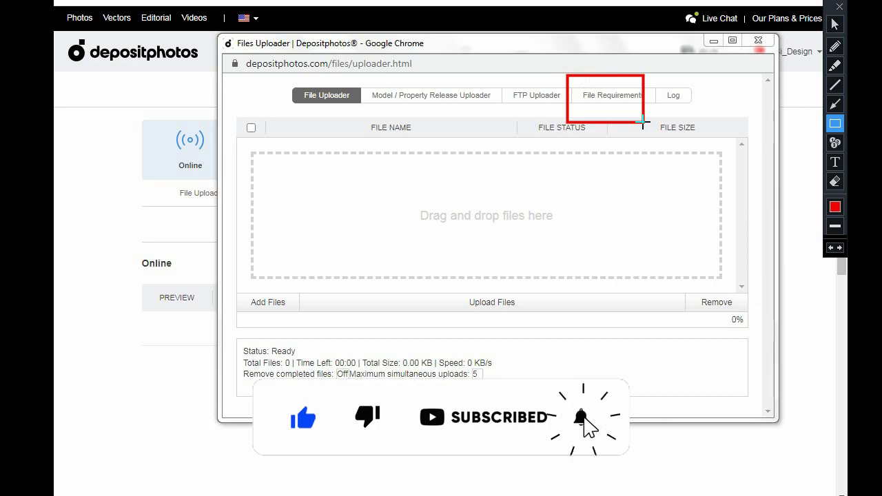
{"action": "key", "text": "ctrl+shift+r"}
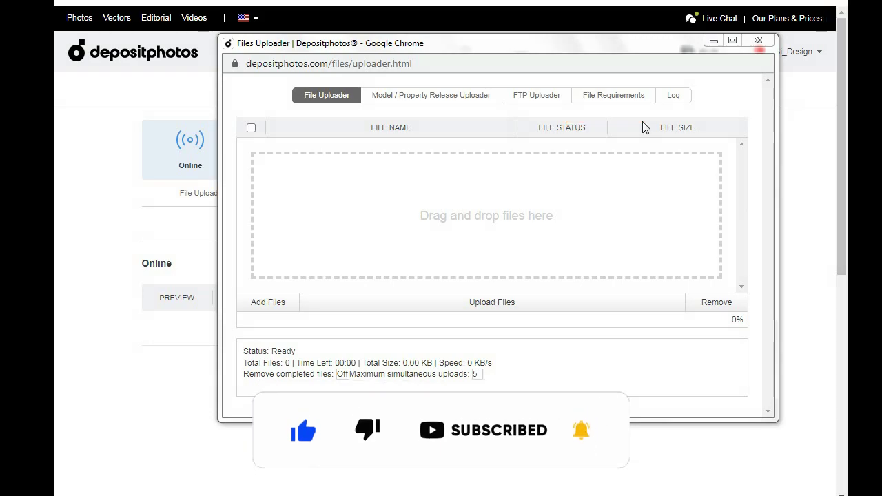
Open the File Requirements and highlight the photo format and minimum resolution rules.
{"action": "left_click", "coordinate": [607, 103]}
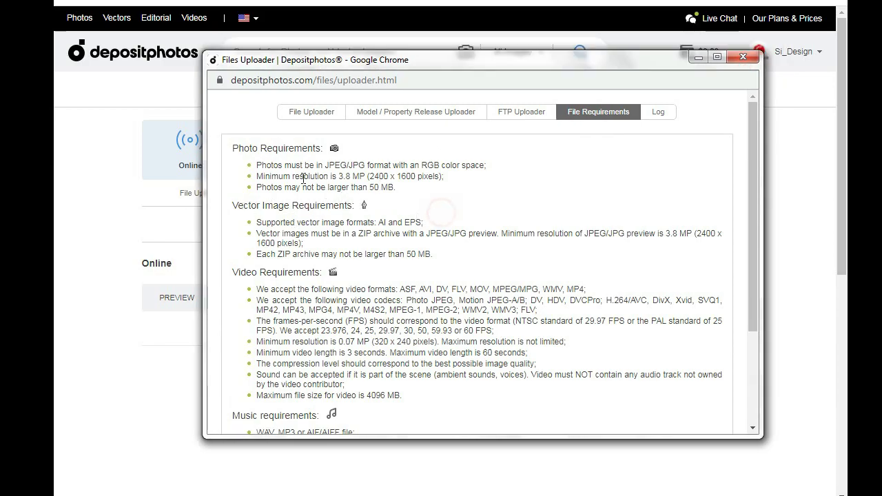
{"action": "left_click_drag", "start_coordinate": [267, 165], "coordinate": [389, 177]}
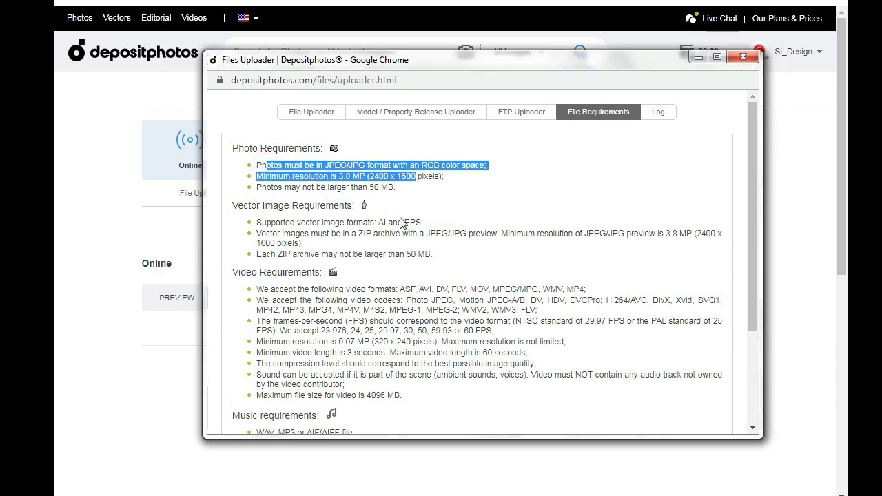
{"action": "left_click", "coordinate": [338, 239]}
Highlight the Vector Image Requirements heading, the supported vector formats and the ZIP archive rule.
{"action": "left_click_drag", "start_coordinate": [233, 206], "coordinate": [354, 206]}
{"action": "left_click", "coordinate": [393, 242]}
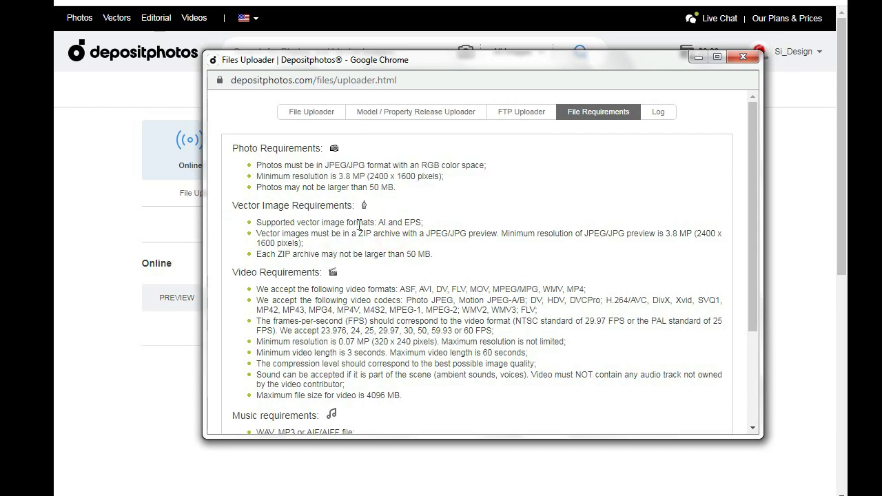
{"action": "left_click_drag", "start_coordinate": [332, 223], "coordinate": [401, 223]}
{"action": "left_click", "coordinate": [432, 253]}
{"action": "left_click_drag", "start_coordinate": [294, 238], "coordinate": [431, 234]}
{"action": "left_click", "coordinate": [427, 250]}
{"action": "left_click_drag", "start_coordinate": [379, 223], "coordinate": [437, 227]}
{"action": "left_click", "coordinate": [442, 250]}
Highlight the minimum resolution rule for the JPEG preview of vector images.
{"action": "left_click_drag", "start_coordinate": [535, 234], "coordinate": [630, 244]}
{"action": "left_click", "coordinate": [673, 244]}
{"action": "left_click_drag", "start_coordinate": [695, 238], "coordinate": [718, 239]}
{"action": "left_click_drag", "start_coordinate": [255, 245], "coordinate": [323, 247]}
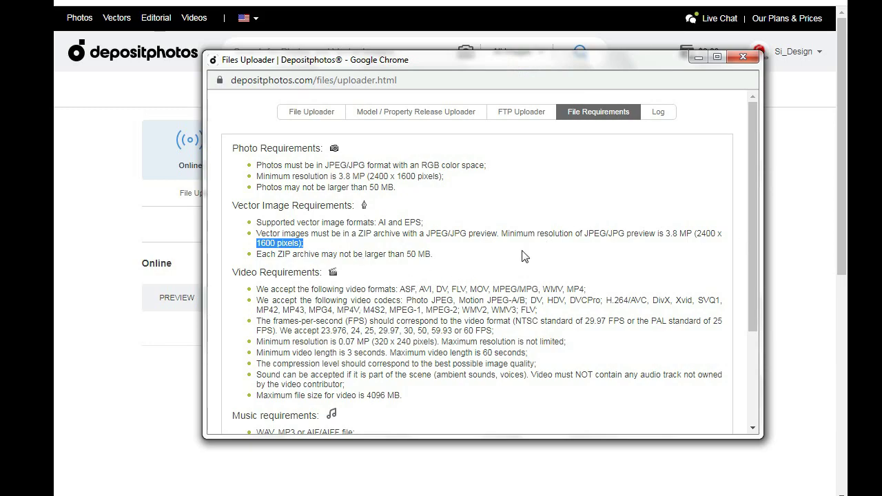
{"action": "left_click", "coordinate": [273, 254]}
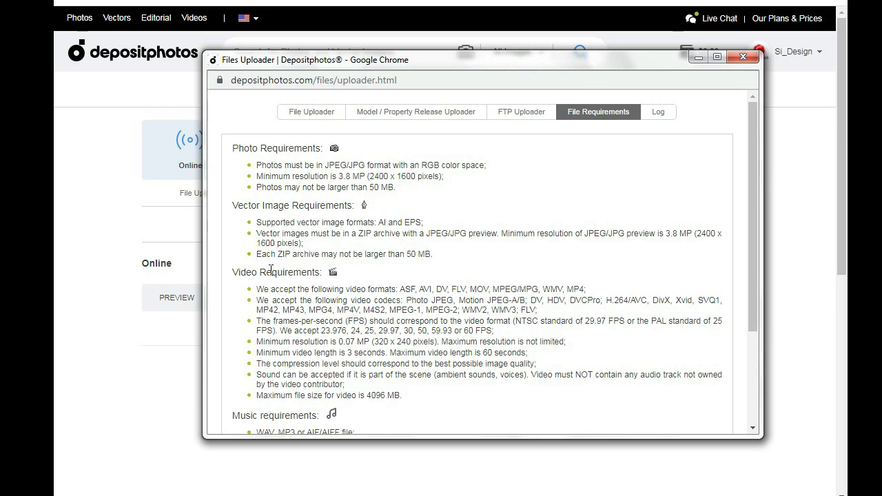
{"action": "double_click", "coordinate": [444, 234]}
Return to the File Uploader view and open the file selection dialog for adding files, moving it fully into view.
{"action": "left_click", "coordinate": [316, 120]}
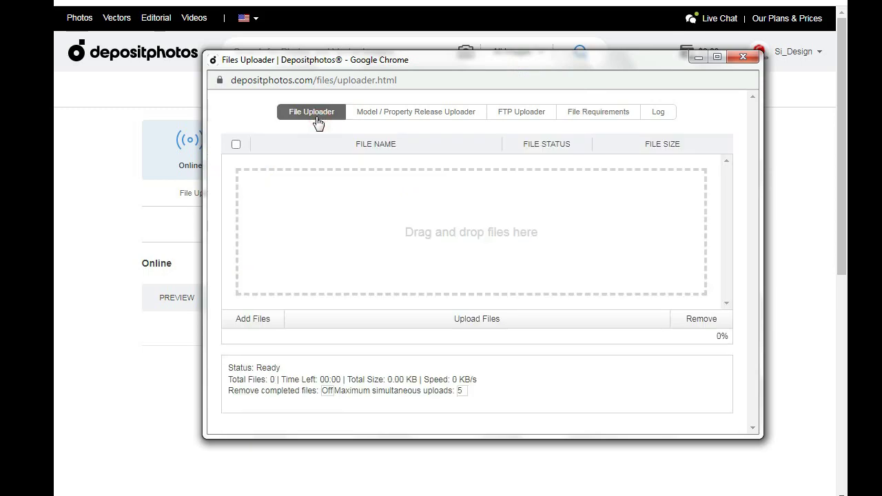
{"action": "left_click_drag", "start_coordinate": [418, 65], "coordinate": [421, 64]}
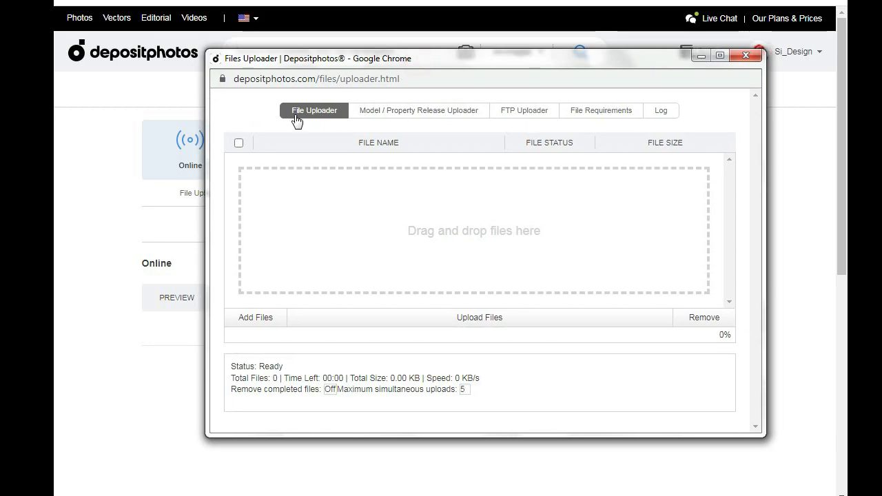
{"action": "left_click", "coordinate": [254, 322]}
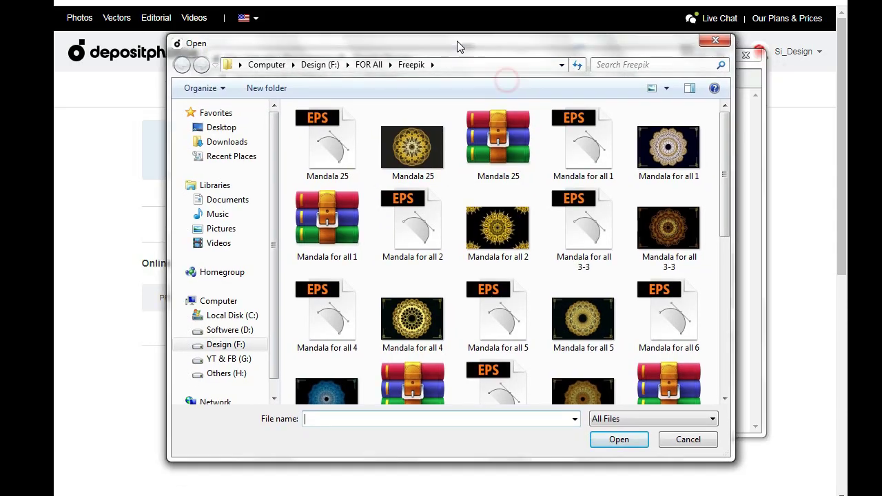
{"action": "left_click_drag", "start_coordinate": [456, 41], "coordinate": [441, 36]}
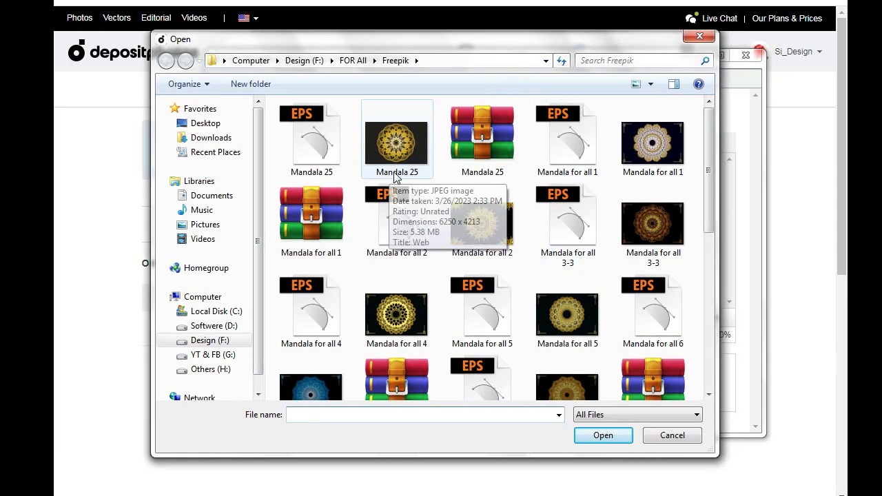
Compress the EPS and JPEG files named Mandala for all 2 together into a zipped folder.
{"action": "left_click", "coordinate": [412, 242]}
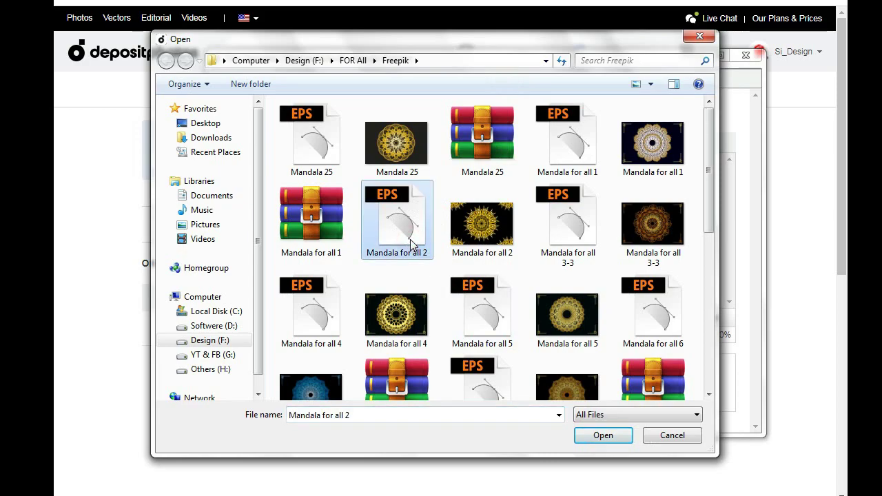
{"action": "left_click", "coordinate": [484, 241]}
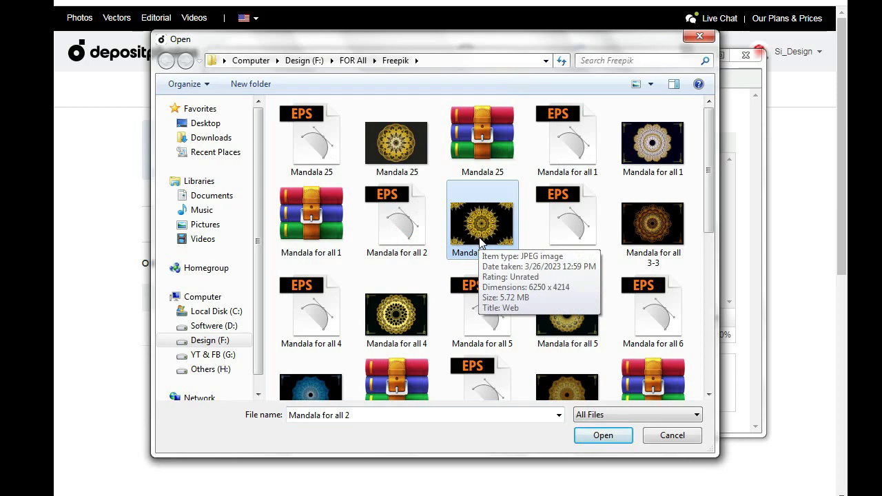
{"action": "left_click", "coordinate": [419, 243]}
{"action": "left_click", "coordinate": [474, 241]}
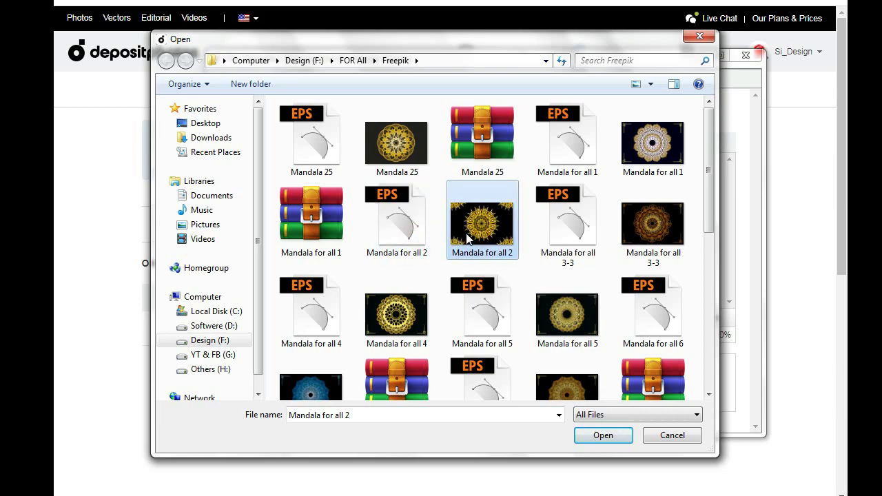
{"action": "left_click", "coordinate": [419, 233]}
{"action": "left_click", "coordinate": [452, 234], "text": "ctrl"}
{"action": "right_click", "coordinate": [453, 234]}
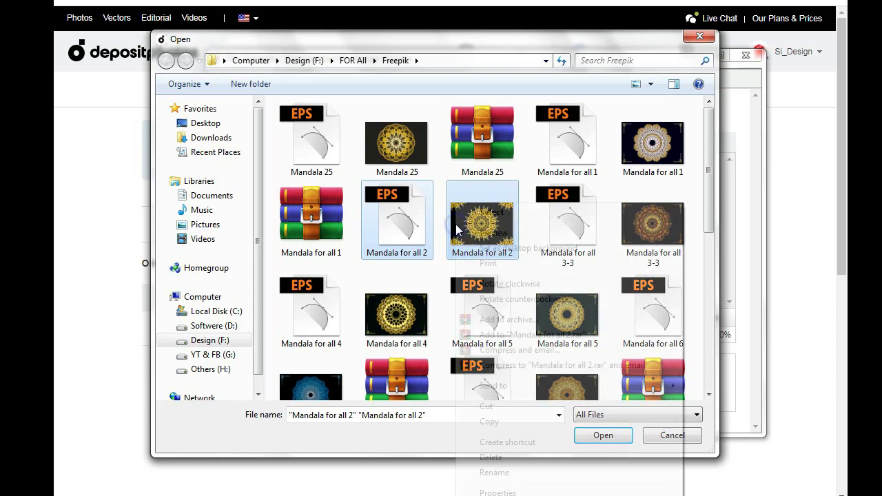
{"action": "mouse_move", "coordinate": [496, 387]}
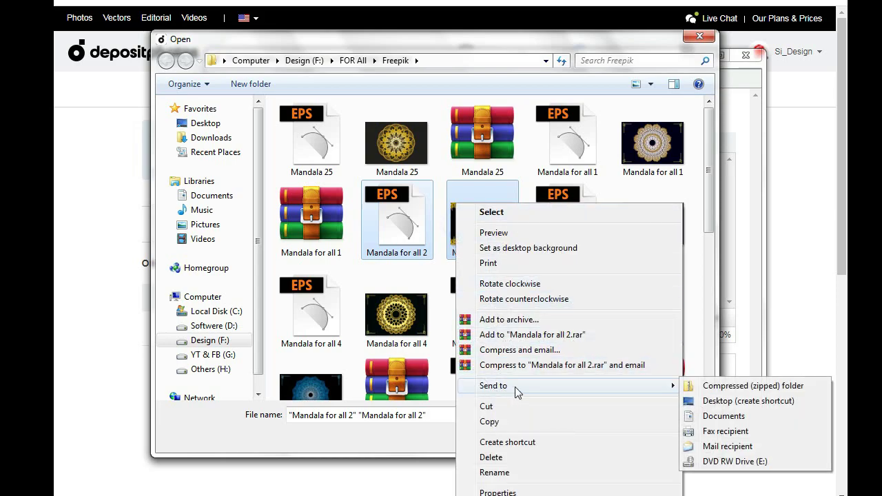
{"action": "left_click", "coordinate": [740, 388]}
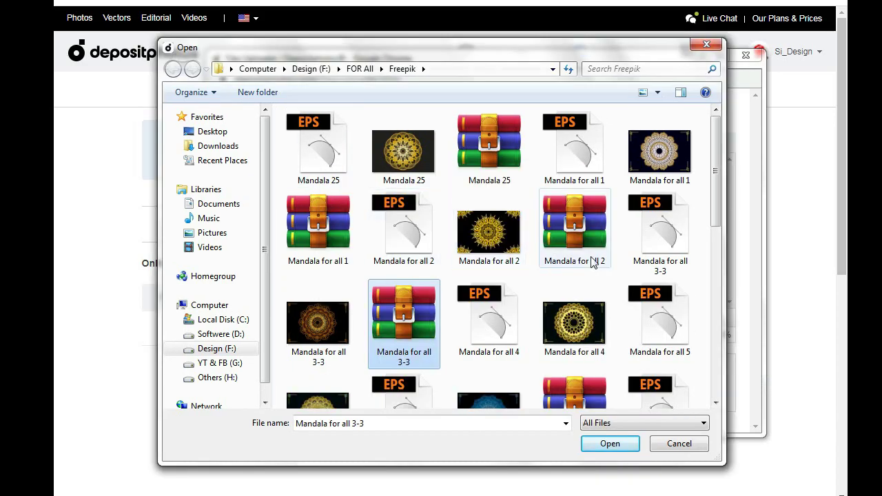
Add the Mandala for all 2 and Mandala for all 3-3 ZIP archives to the uploader and start the upload.
{"action": "left_click", "coordinate": [568, 255]}
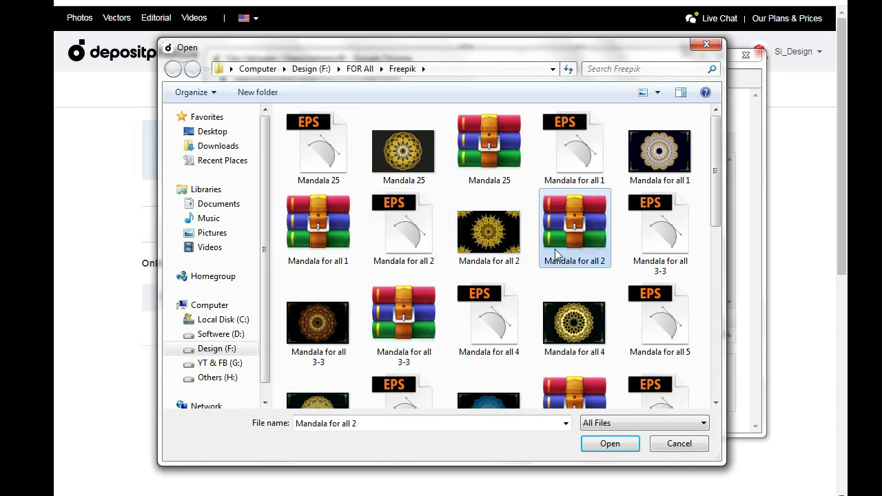
{"action": "left_click", "coordinate": [403, 313], "text": "ctrl"}
{"action": "left_click", "coordinate": [591, 445]}
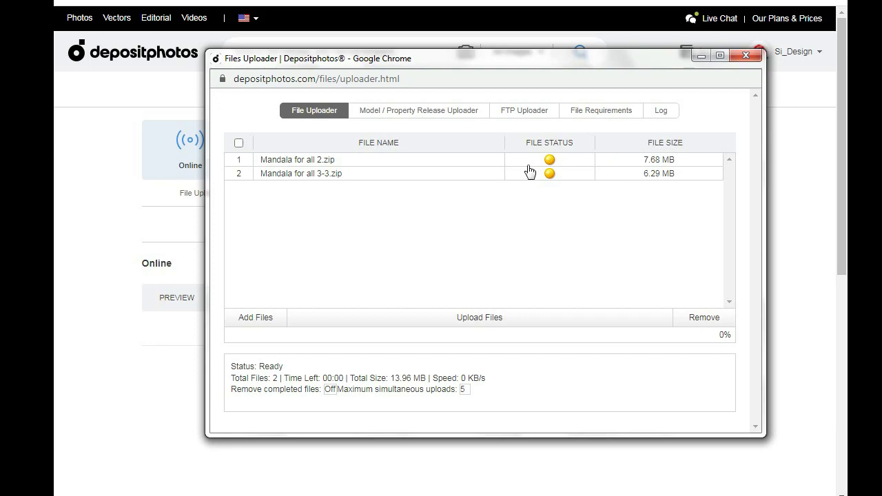
{"action": "left_click", "coordinate": [478, 321]}
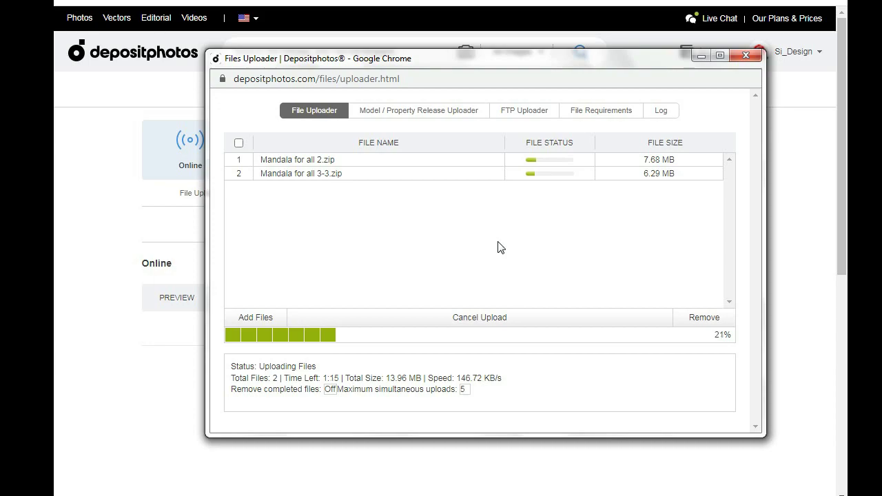
Check the upload status of both archives and close the Files Uploader window.
{"action": "left_click_drag", "start_coordinate": [484, 57], "coordinate": [472, 142]}
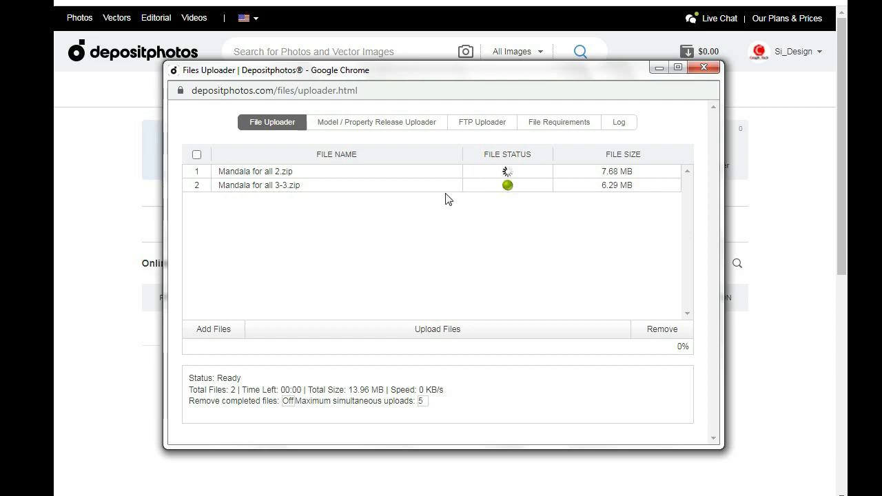
{"action": "mouse_move", "coordinate": [507, 185]}
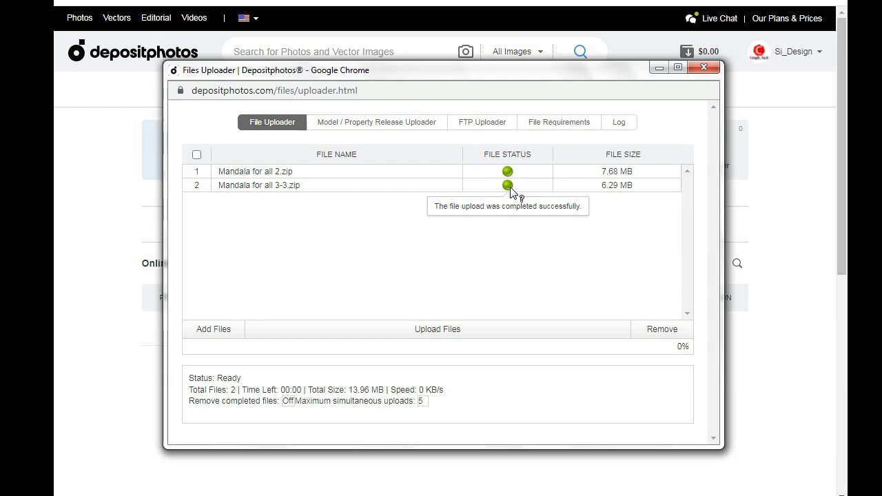
{"action": "left_click_drag", "start_coordinate": [459, 77], "coordinate": [509, 174]}
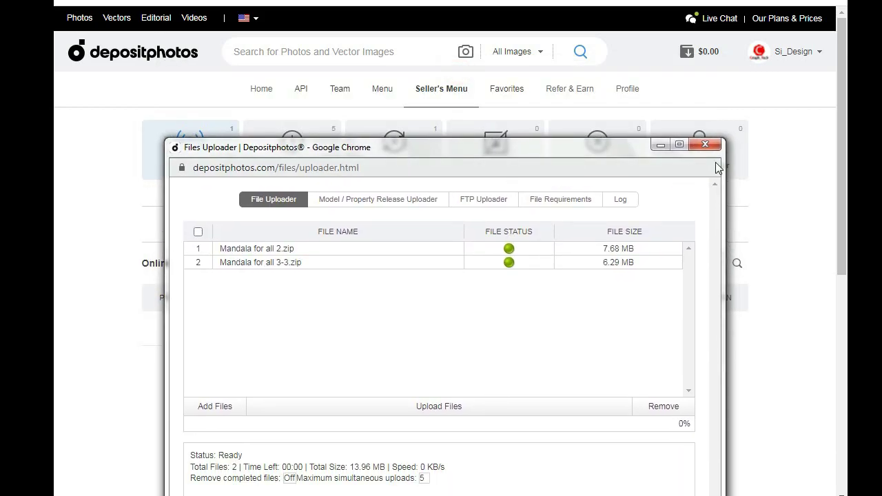
{"action": "left_click", "coordinate": [704, 145]}
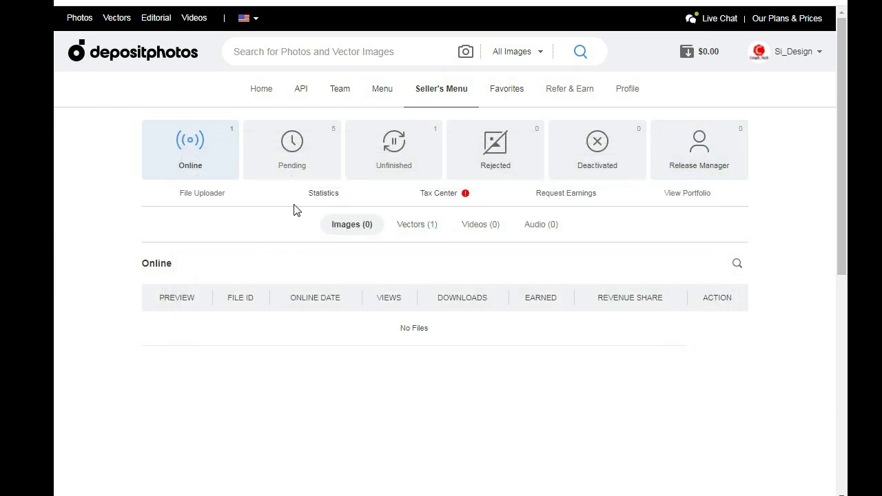
Open the Vectors list of the Unfinished files and review the uploaded mandala entries.
{"action": "left_click", "coordinate": [394, 164]}
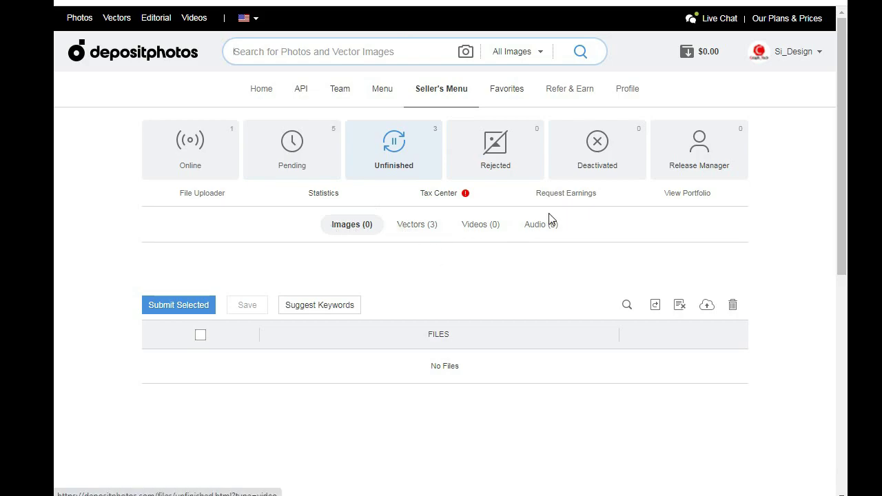
{"action": "left_click", "coordinate": [407, 229]}
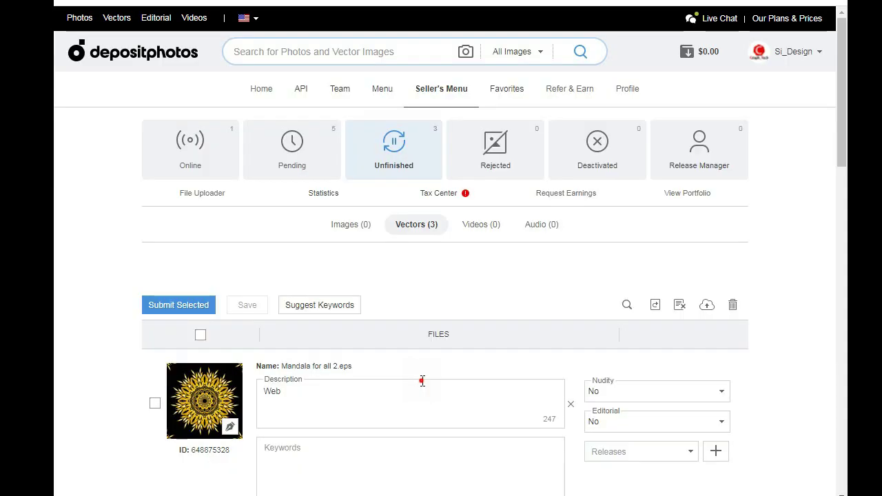
{"action": "scroll", "coordinate": [406, 248], "scroll_direction": "down", "scroll_amount": 2}
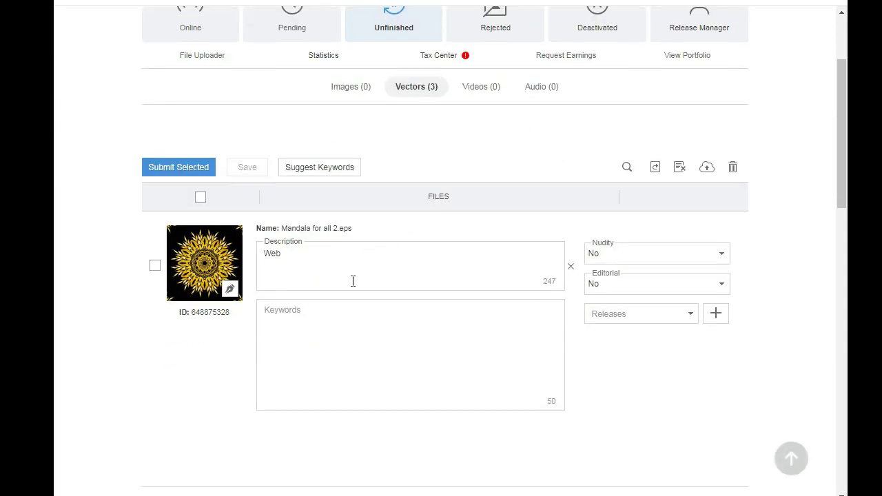
{"action": "scroll", "coordinate": [389, 304], "scroll_direction": "down", "scroll_amount": 9}
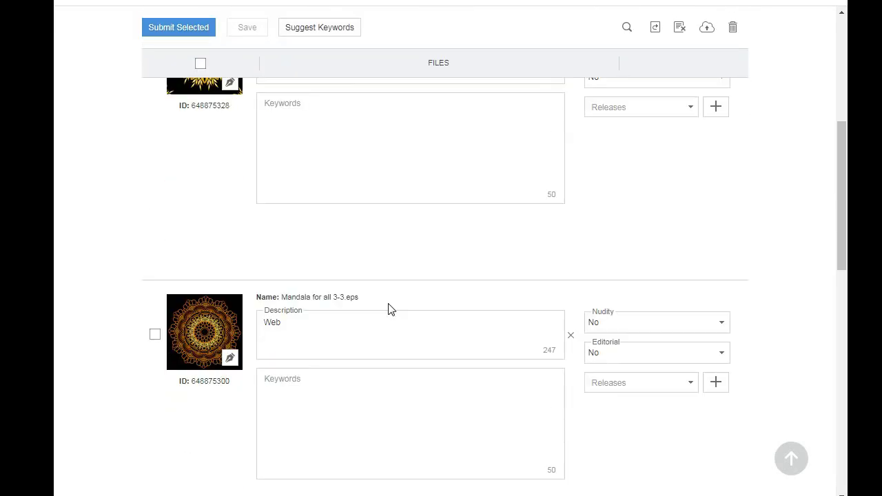
{"action": "scroll", "coordinate": [389, 303], "scroll_direction": "up", "scroll_amount": 3}
{"action": "scroll", "coordinate": [391, 294], "scroll_direction": "up", "scroll_amount": 5}
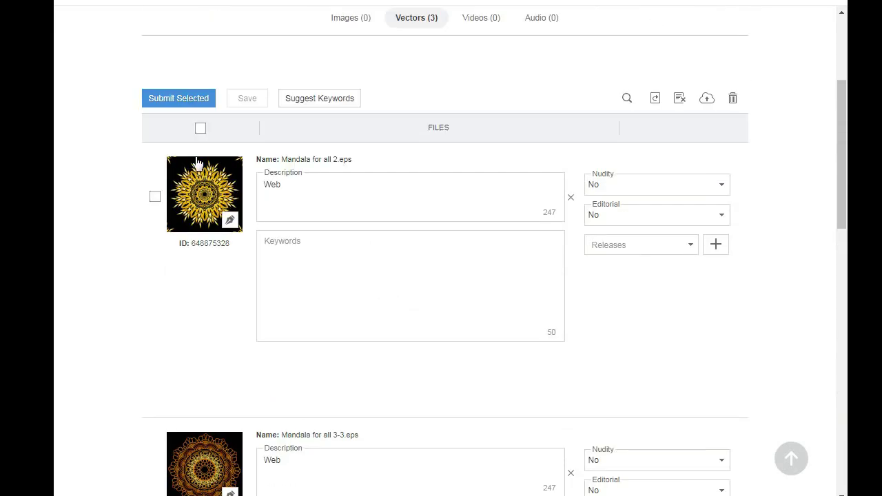
Select all unfinished vector files and clear their shared description.
{"action": "left_click", "coordinate": [200, 128]}
{"action": "left_click", "coordinate": [309, 183]}
{"action": "double_click", "coordinate": [306, 184]}
{"action": "key", "text": "BackSpace"}
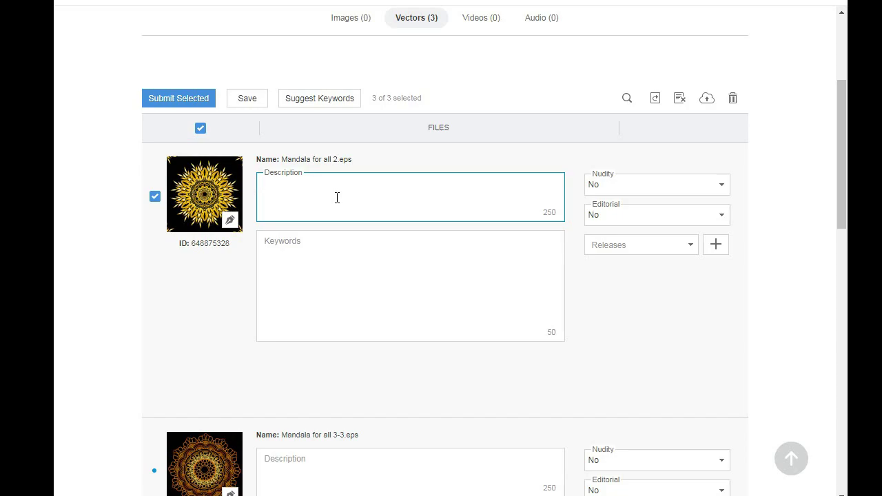
{"action": "scroll", "coordinate": [421, 304], "scroll_direction": "down", "scroll_amount": 3}
{"action": "scroll", "coordinate": [418, 163], "scroll_direction": "up", "scroll_amount": 2}
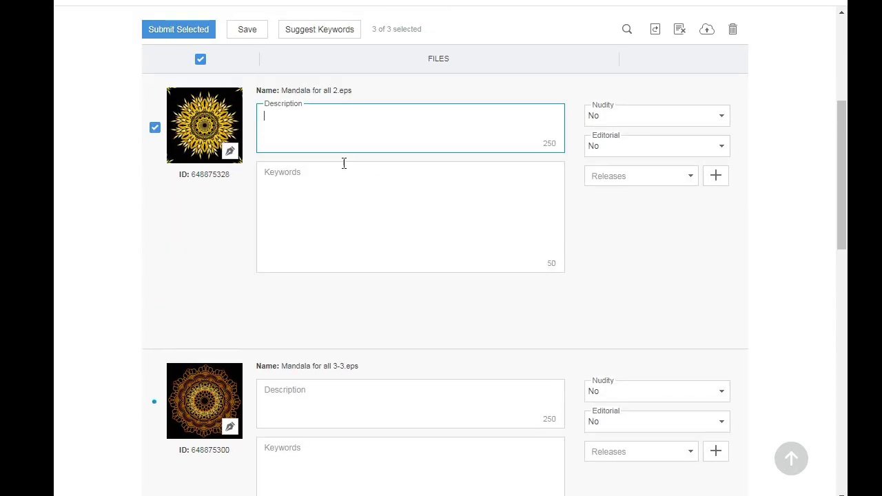
{"action": "scroll", "coordinate": [197, 311], "scroll_direction": "down", "scroll_amount": 2}
{"action": "scroll", "coordinate": [374, 308], "scroll_direction": "up", "scroll_amount": 4}
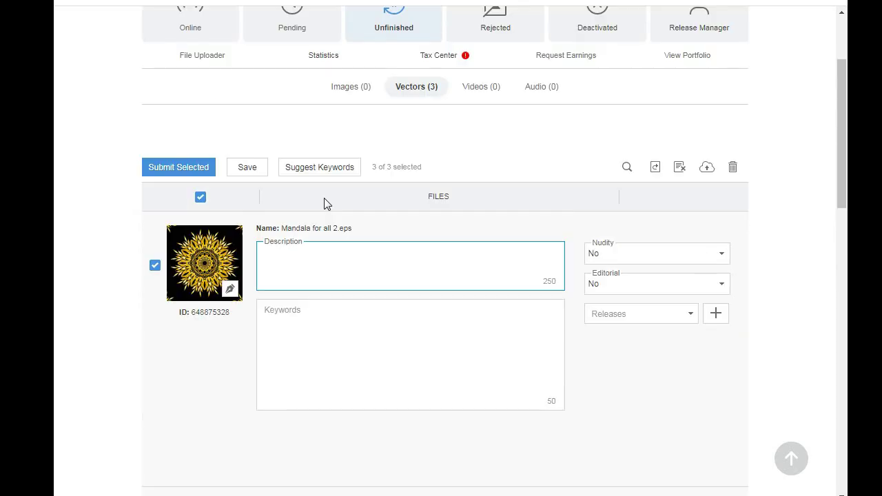
Set the description of the selected vector files to "Elegant Ornamental luxury mandala pattern".
{"action": "left_click", "coordinate": [312, 252]}
{"action": "type", "text": "Elegant Ornamental luxury mandala pattern"}
{"action": "left_click", "coordinate": [448, 256]}
Copy the tag line beginning "vintage, background, round" from the Mandala Tag file in Notepad and paste it as keywords for all selected files.
{"action": "left_click", "coordinate": [347, 343]}
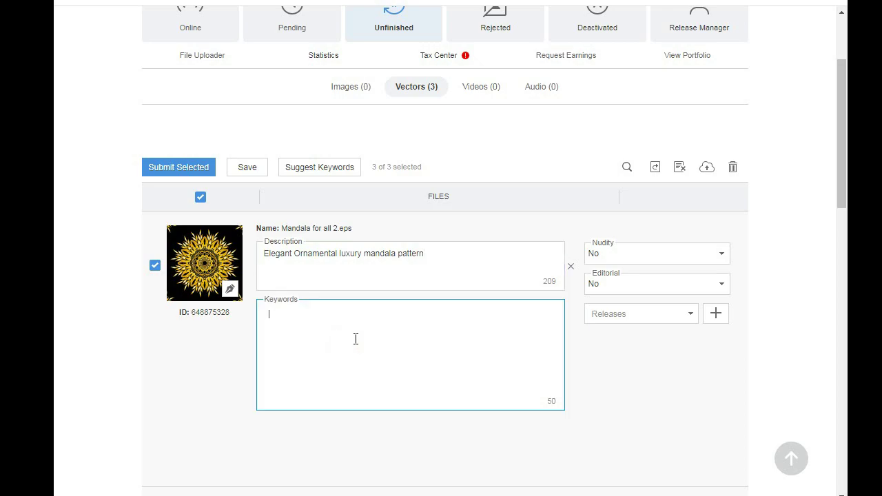
{"action": "scroll", "coordinate": [355, 338], "scroll_direction": "down", "scroll_amount": 1}
{"action": "key", "text": "alt+Tab"}
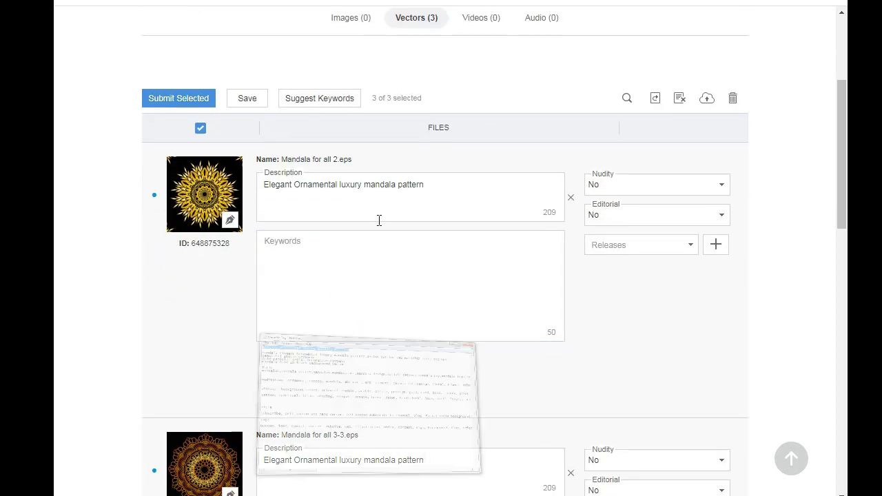
{"action": "left_click_drag", "start_coordinate": [160, 181], "coordinate": [136, 176]}
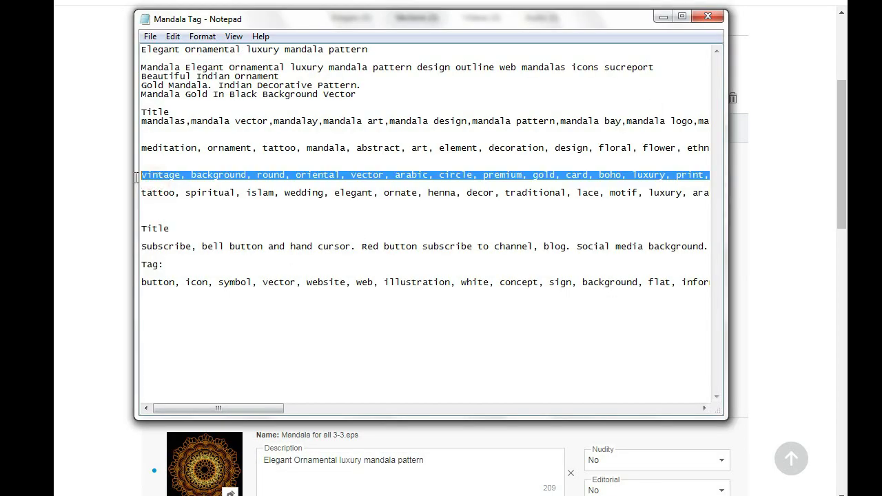
{"action": "key", "text": "alt+Tab"}
{"action": "left_click", "coordinate": [352, 250]}
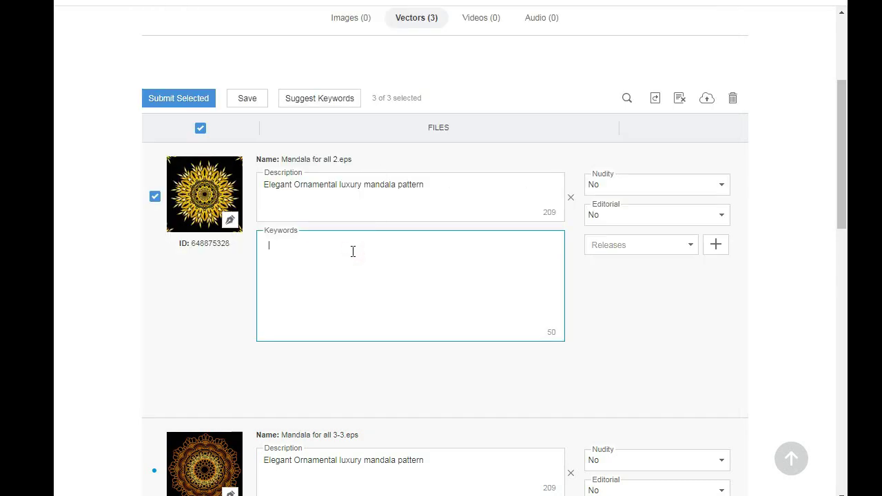
{"action": "key", "text": "ctrl+v"}
{"action": "scroll", "coordinate": [357, 266], "scroll_direction": "down", "scroll_amount": 2}
{"action": "scroll", "coordinate": [372, 285], "scroll_direction": "down", "scroll_amount": 3}
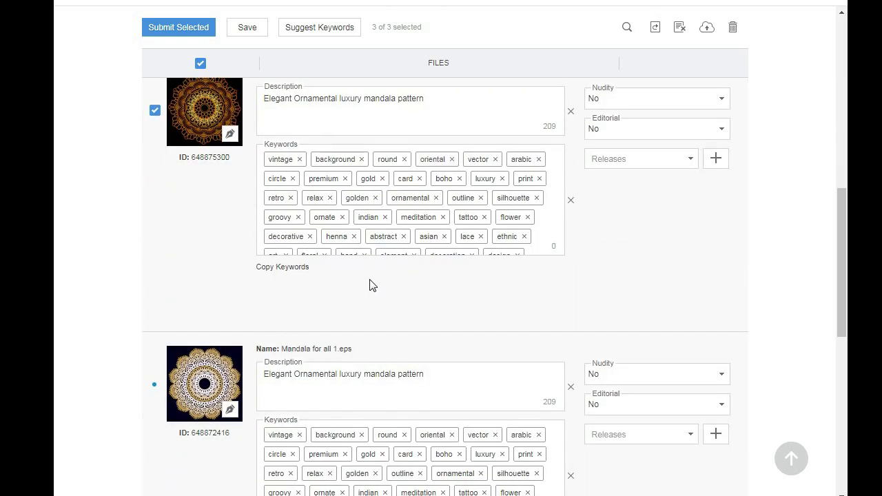
Check the descriptions and keywords of the three selected mandala vector files and submit them.
{"action": "scroll", "coordinate": [372, 284], "scroll_direction": "down", "scroll_amount": 3}
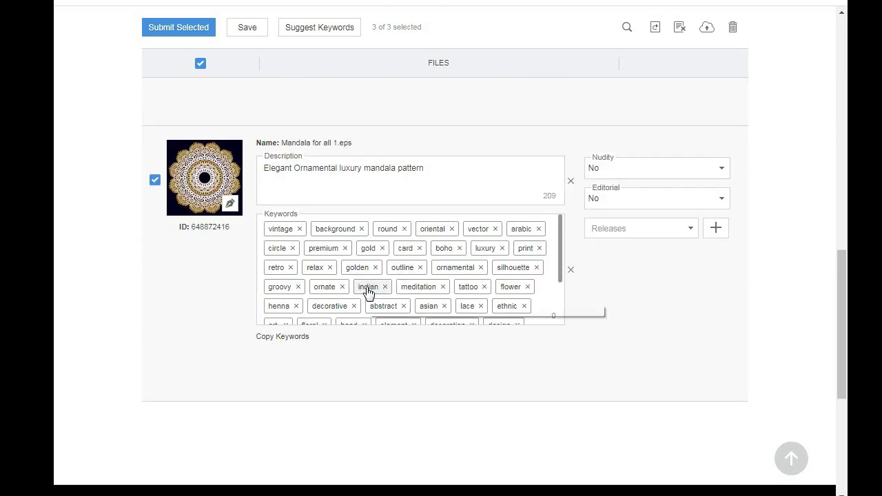
{"action": "scroll", "coordinate": [422, 173], "scroll_direction": "up", "scroll_amount": 2}
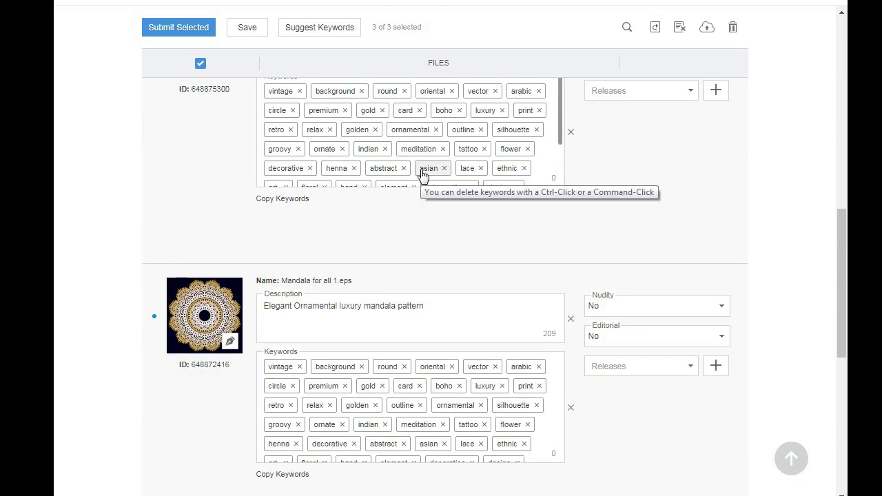
{"action": "scroll", "coordinate": [634, 193], "scroll_direction": "up", "scroll_amount": 8}
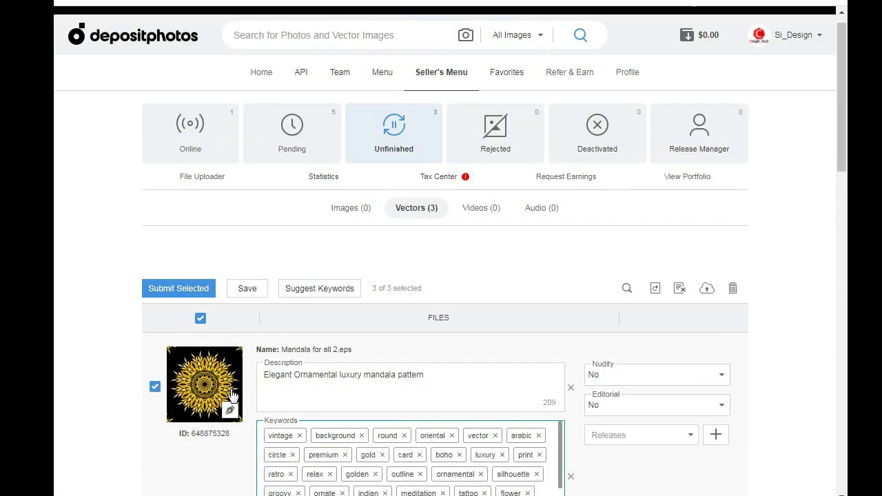
{"action": "left_click", "coordinate": [172, 290]}
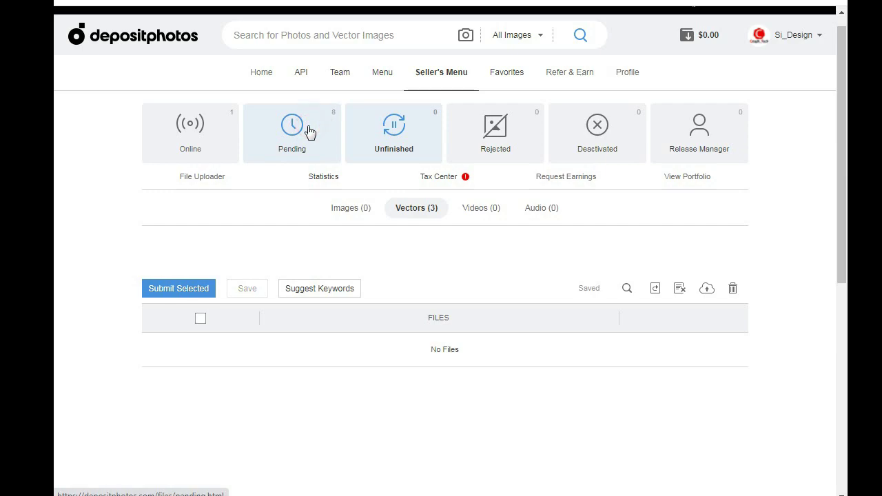
Open the Pending files and review the list of images awaiting approval.
{"action": "left_click", "coordinate": [540, 152]}
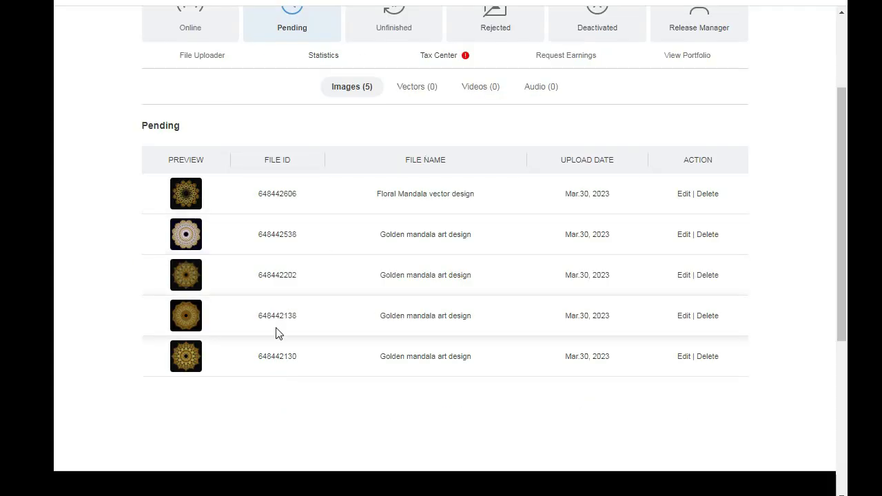
{"action": "scroll", "coordinate": [278, 333], "scroll_direction": "up", "scroll_amount": 3}
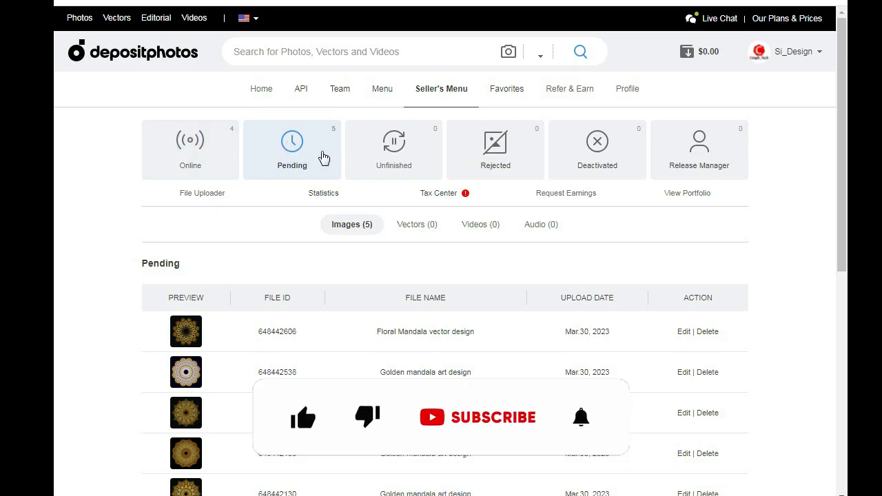
{"action": "scroll", "coordinate": [498, 340], "scroll_direction": "down", "scroll_amount": 2}
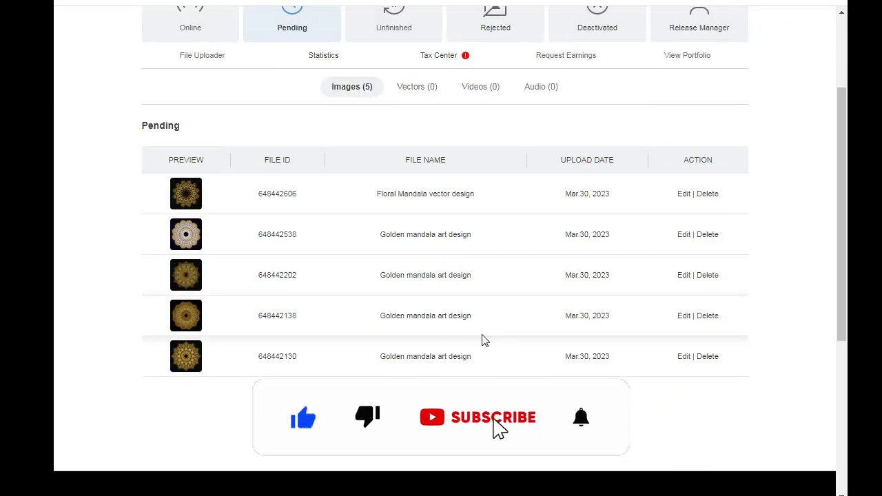
{"action": "scroll", "coordinate": [485, 340], "scroll_direction": "up", "scroll_amount": 2}
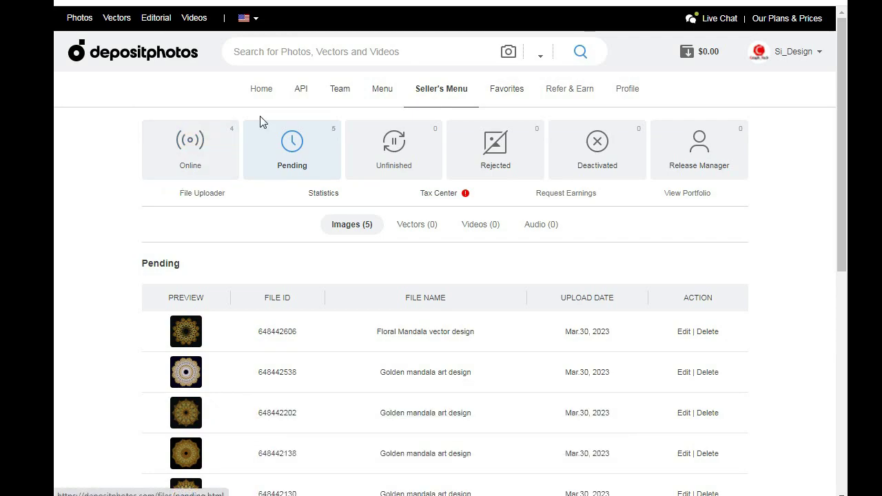
Open the Online files list and view the published mandala vectors in the seller's public portfolio, closing the portfolio page when done.
{"action": "left_click", "coordinate": [215, 151]}
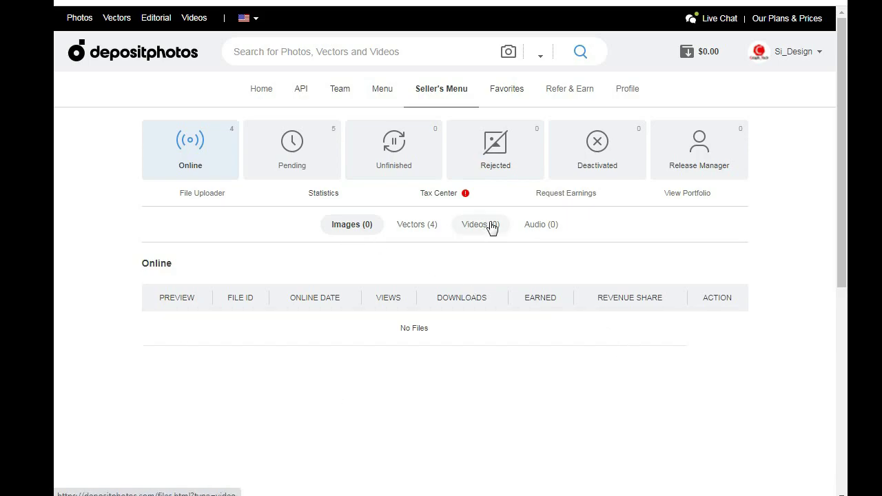
{"action": "left_click", "coordinate": [696, 199]}
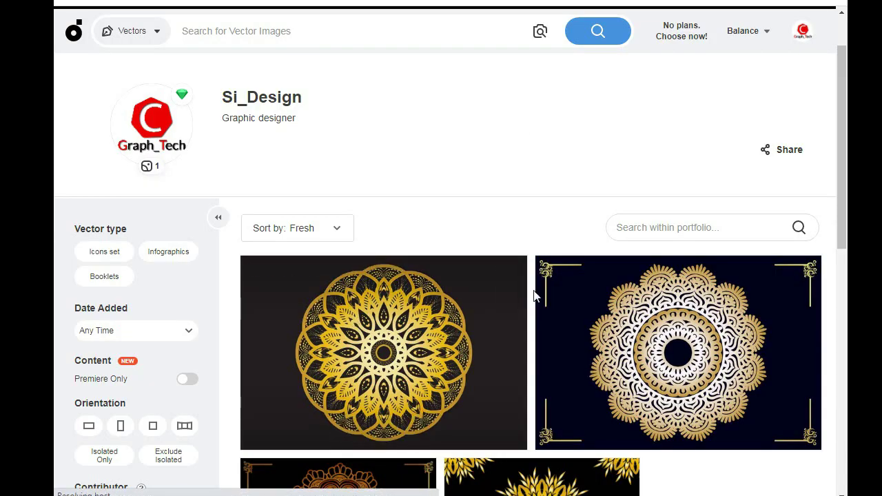
{"action": "scroll", "coordinate": [534, 295], "scroll_direction": "down", "scroll_amount": 3}
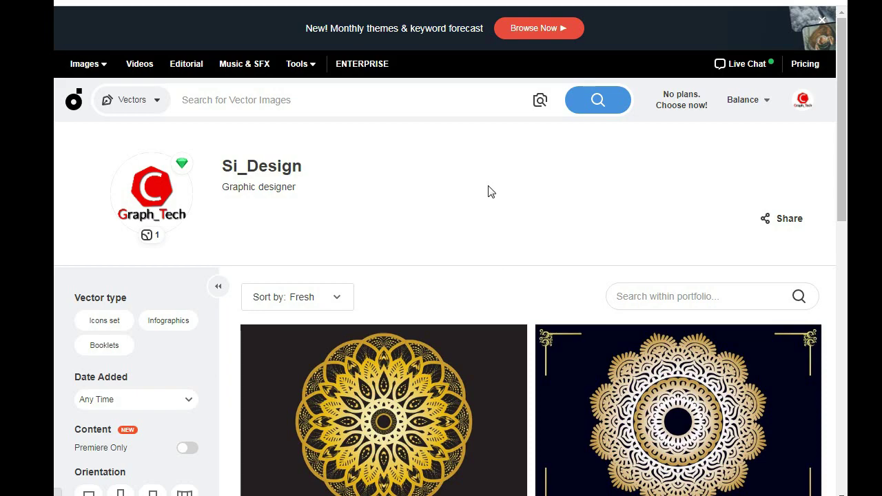
{"action": "scroll", "coordinate": [483, 192], "scroll_direction": "down", "scroll_amount": 1}
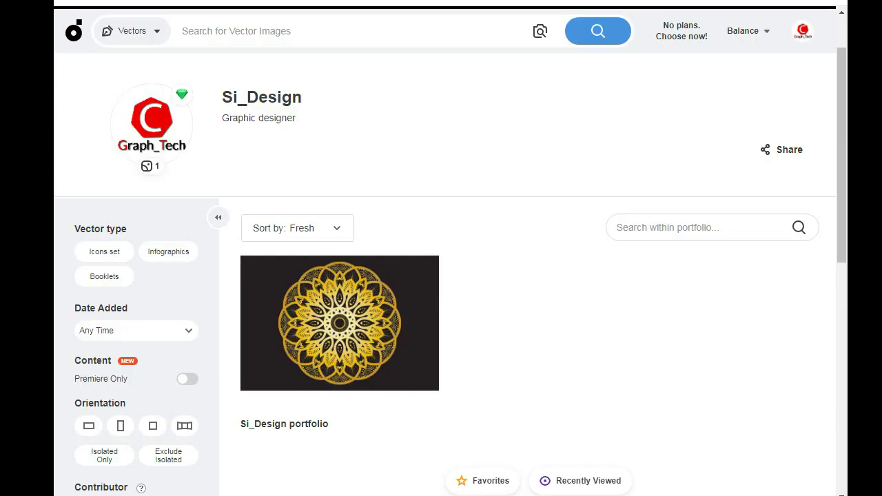
{"action": "key", "text": "ctrl+w"}
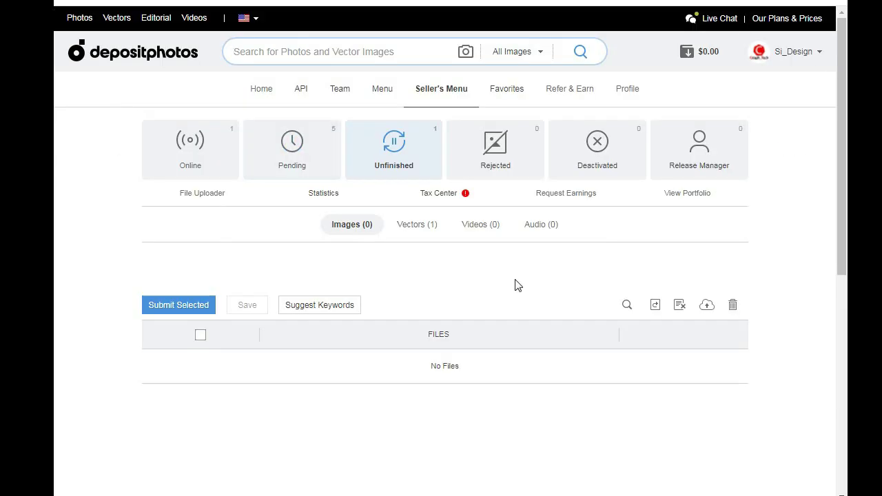
{"action": "scroll", "coordinate": [504, 207], "scroll_direction": "down", "scroll_amount": 2}
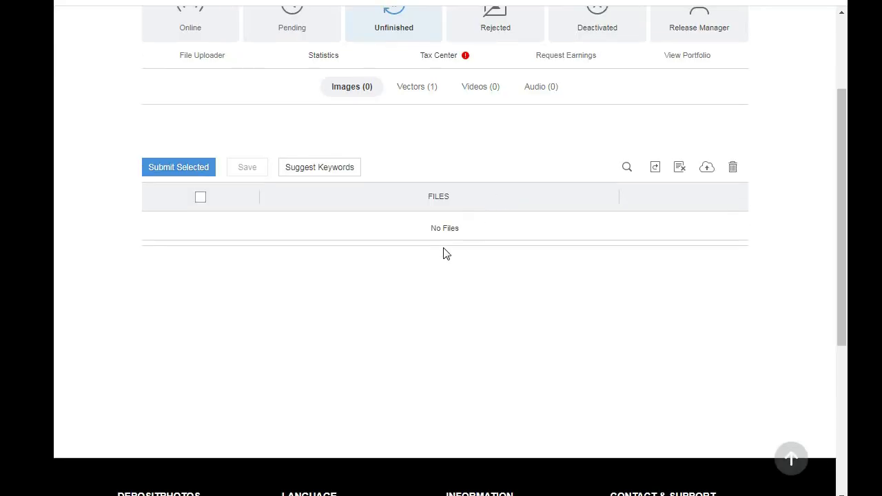
{"action": "scroll", "coordinate": [478, 223], "scroll_direction": "up", "scroll_amount": 2}
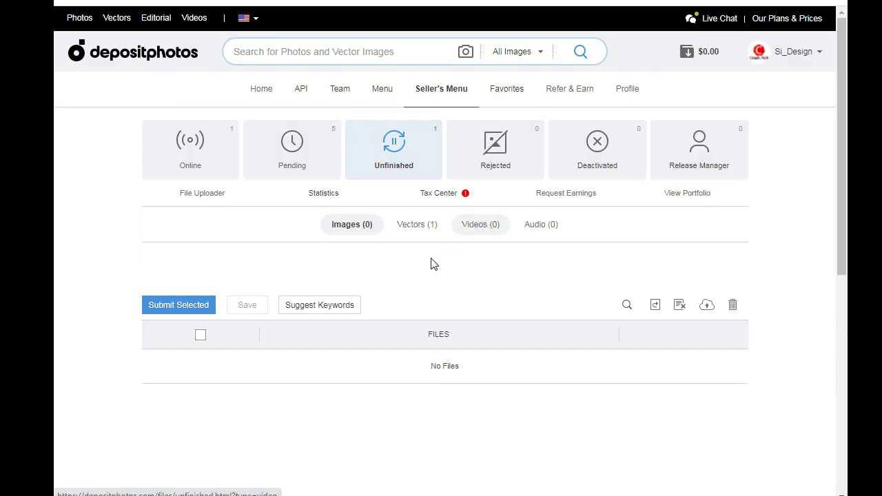